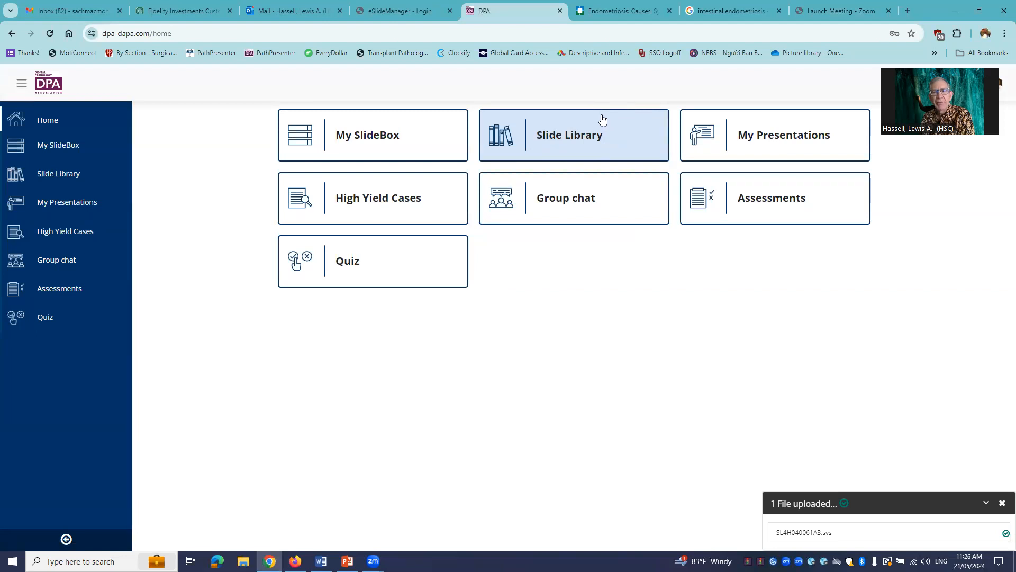
- Create a new presentation named "Enteric Endometriosis" in My Presentations, keeping the default display options
left_click(787, 139)
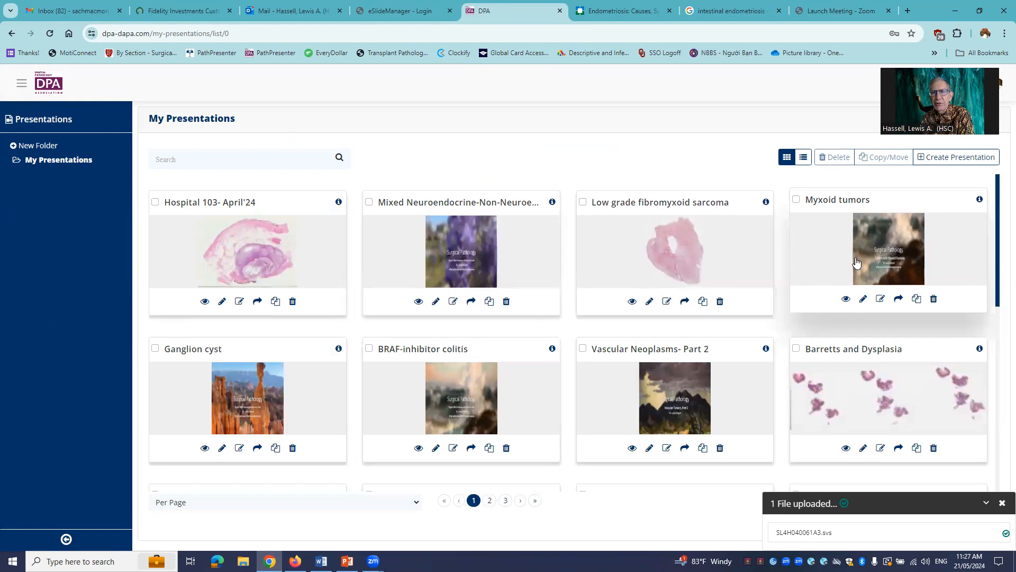
left_click(940, 163)
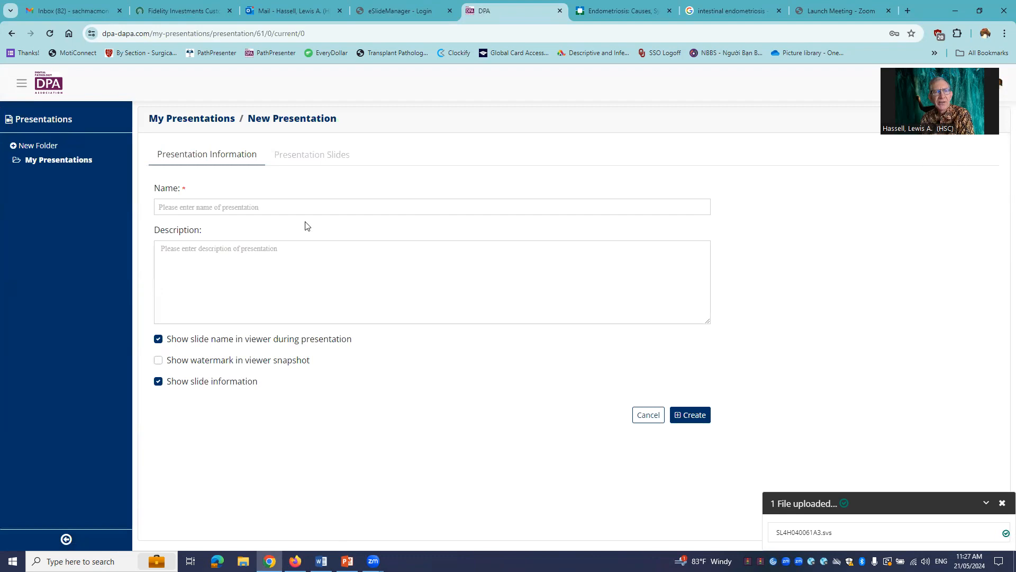
left_click(305, 208)
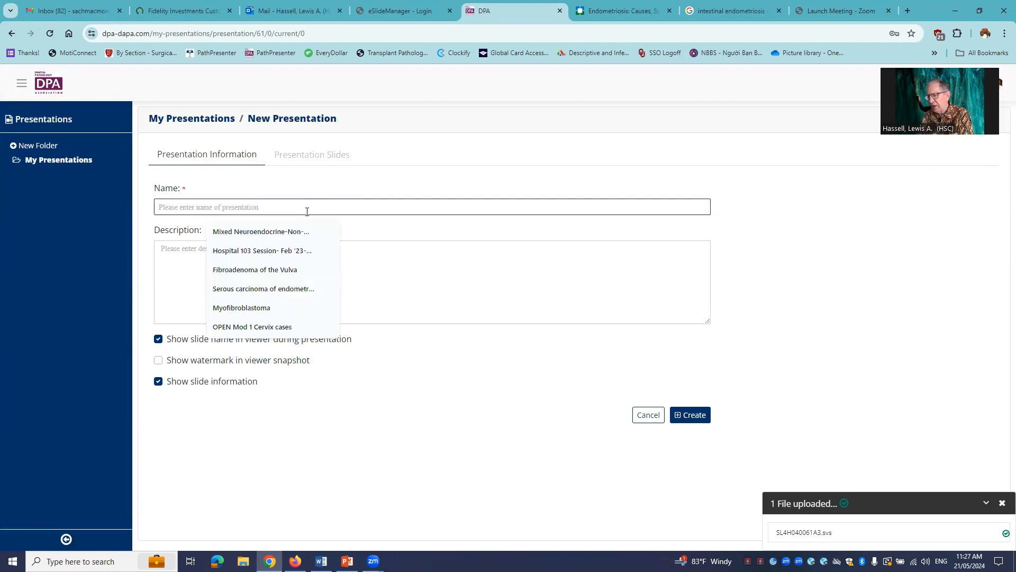
type("E")
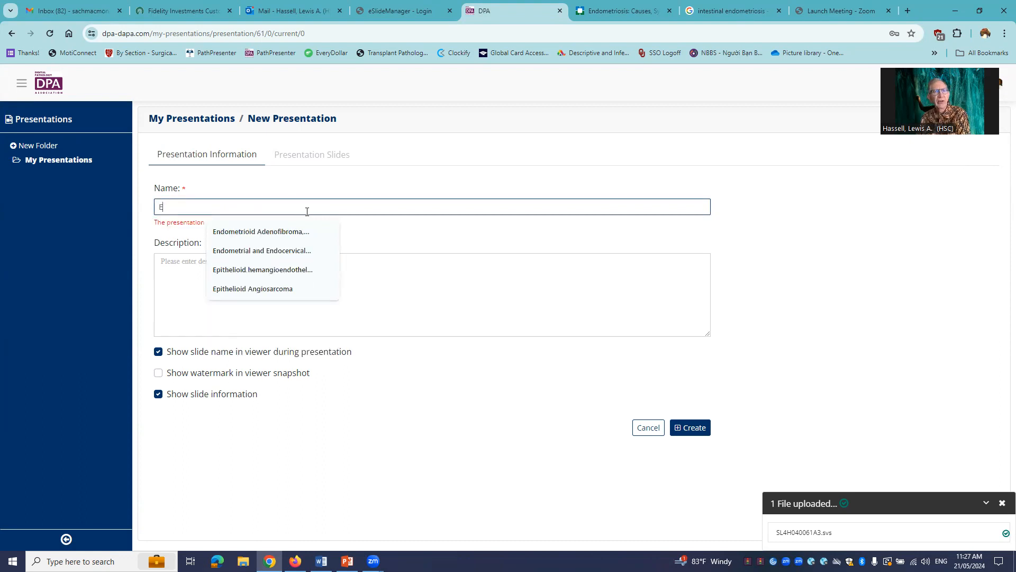
type("nteric ")
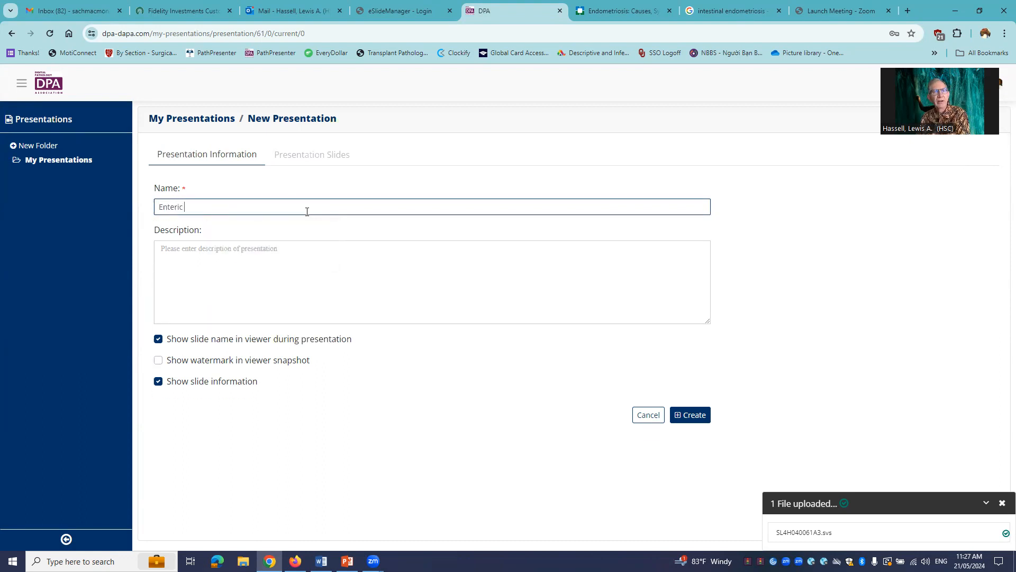
type("Endometriosis")
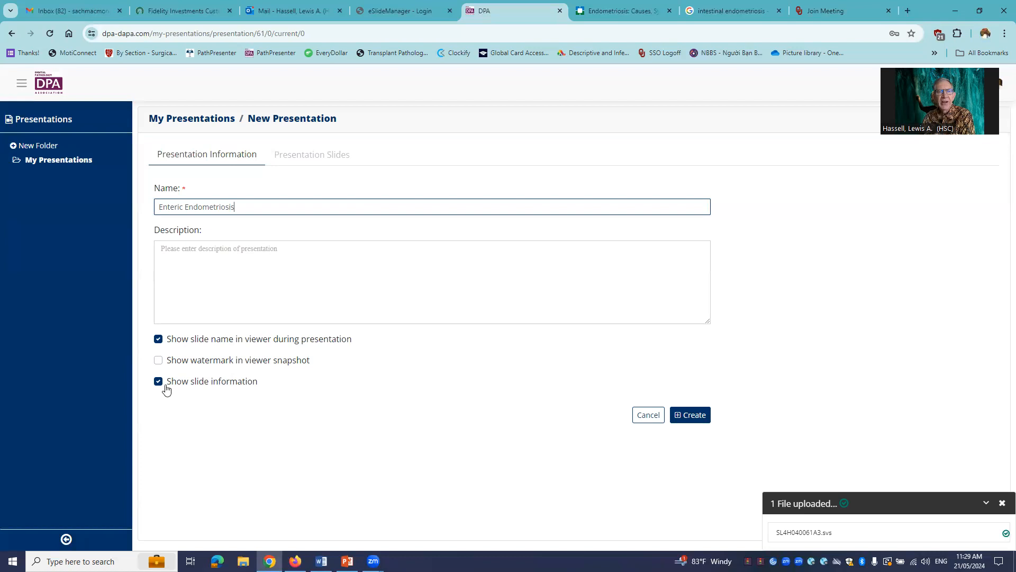
left_click(695, 416)
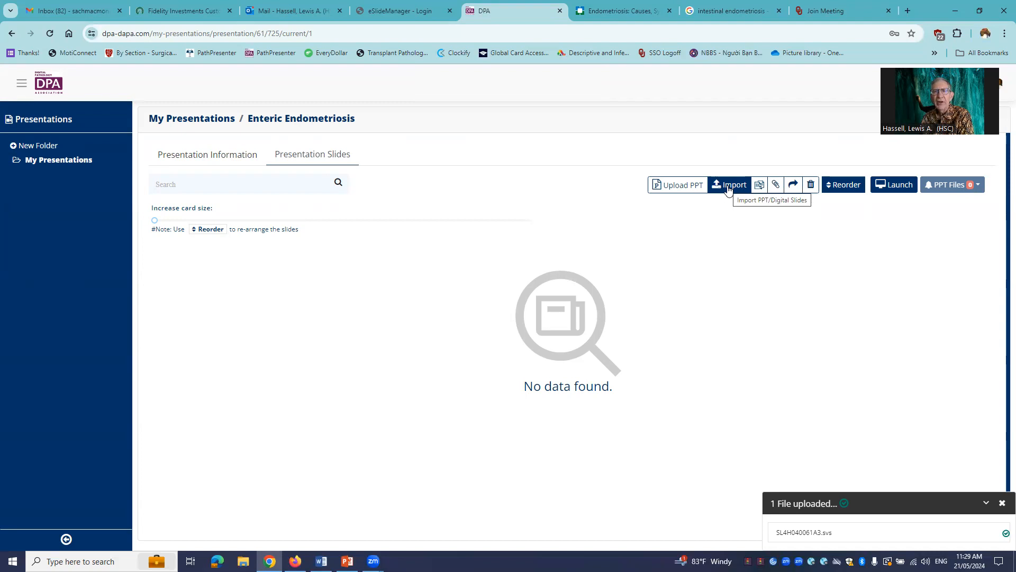
- Start importing slides into the presentation and search the Public Slide Library for Endometriosis
left_click(729, 185)
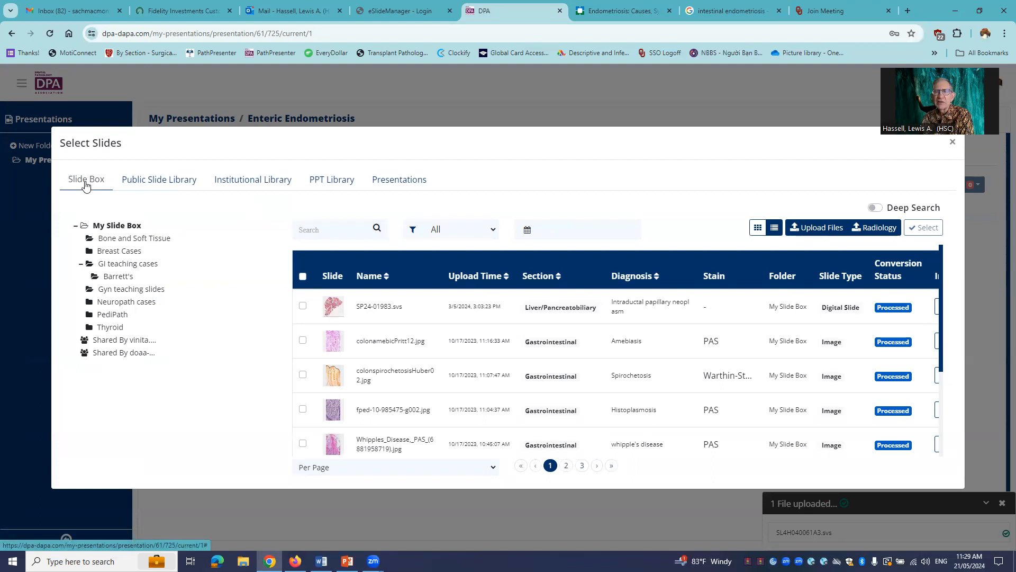
left_click(150, 183)
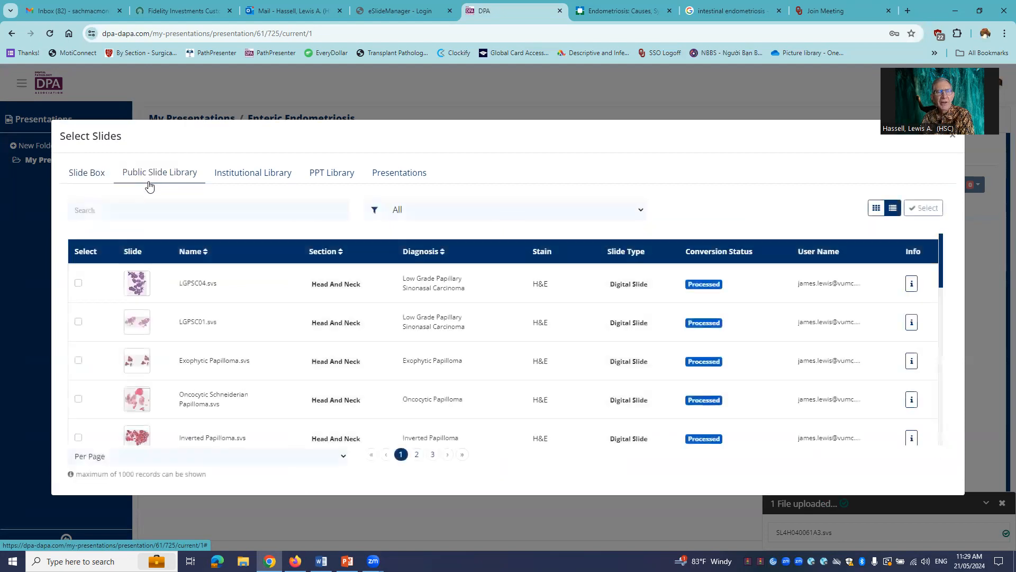
left_click(131, 211)
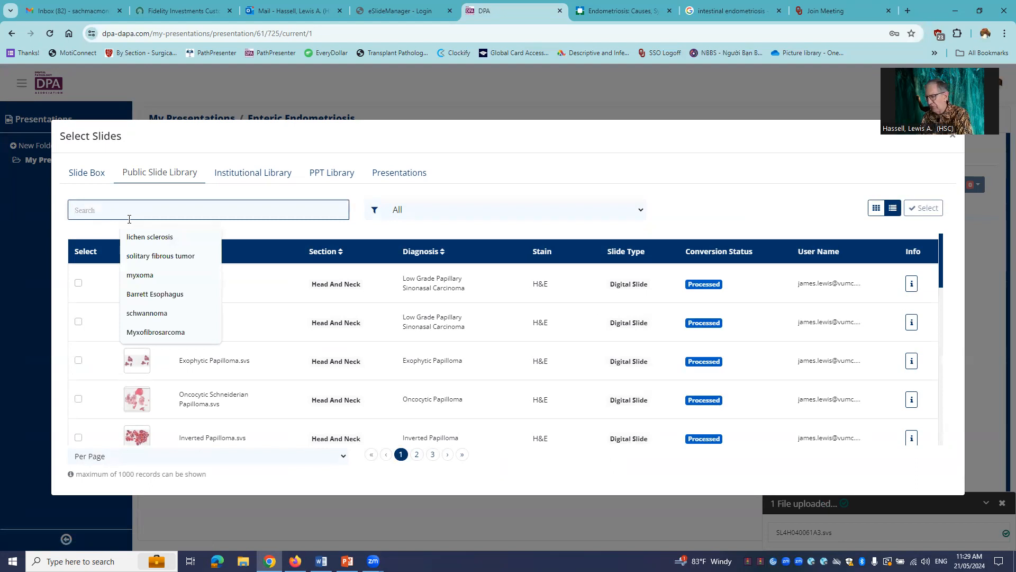
type("endometriosis")
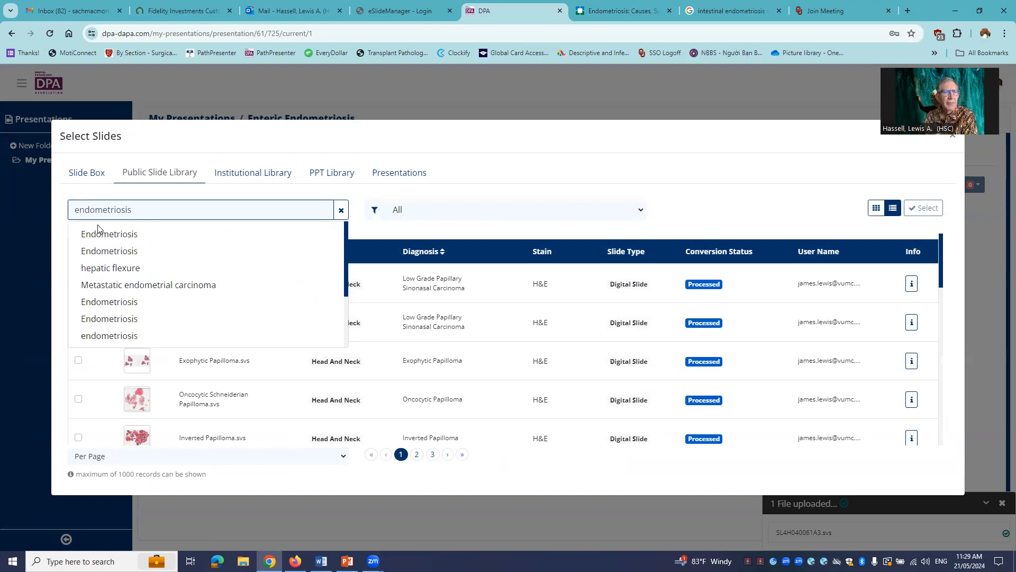
left_click(121, 241)
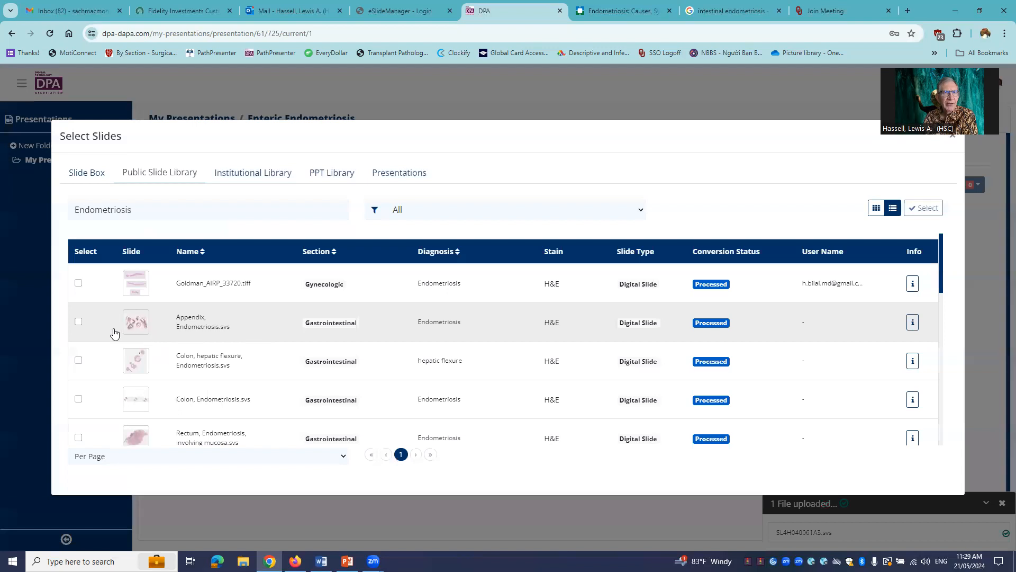
- Mark the Appendix, Colon hepatic flexure, Colon, and Rectum involving mucosa endometriosis slides for import
left_click(79, 323)
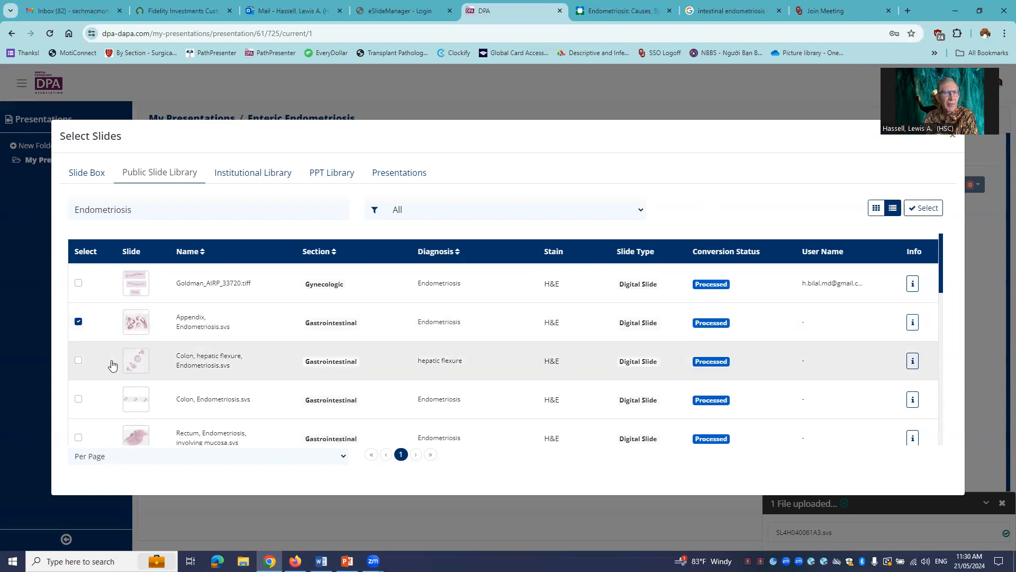
left_click(78, 362)
left_click(79, 398)
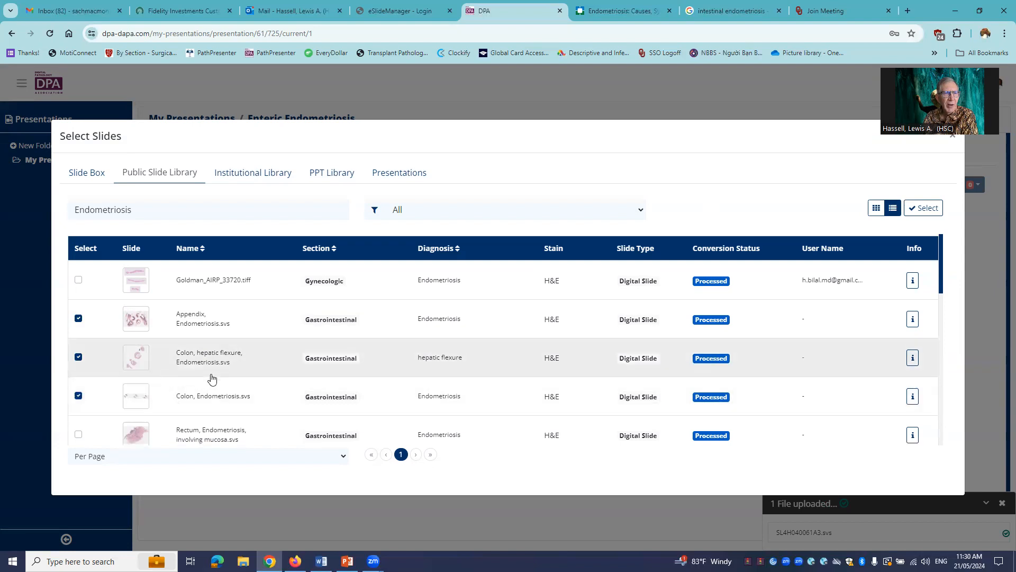
scroll(209, 379, "down", 1)
left_click(78, 386)
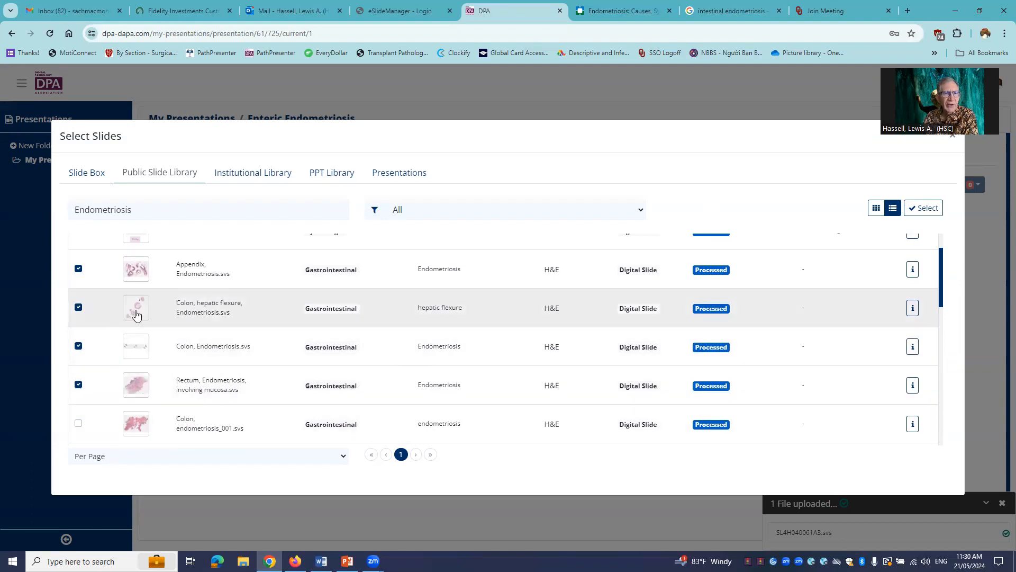
- Open the Colon, hepatic flexure, Endometriosis slide and examine the glands and surrounding stroma in the large lower tissue fragment at several magnifications
left_click(136, 314)
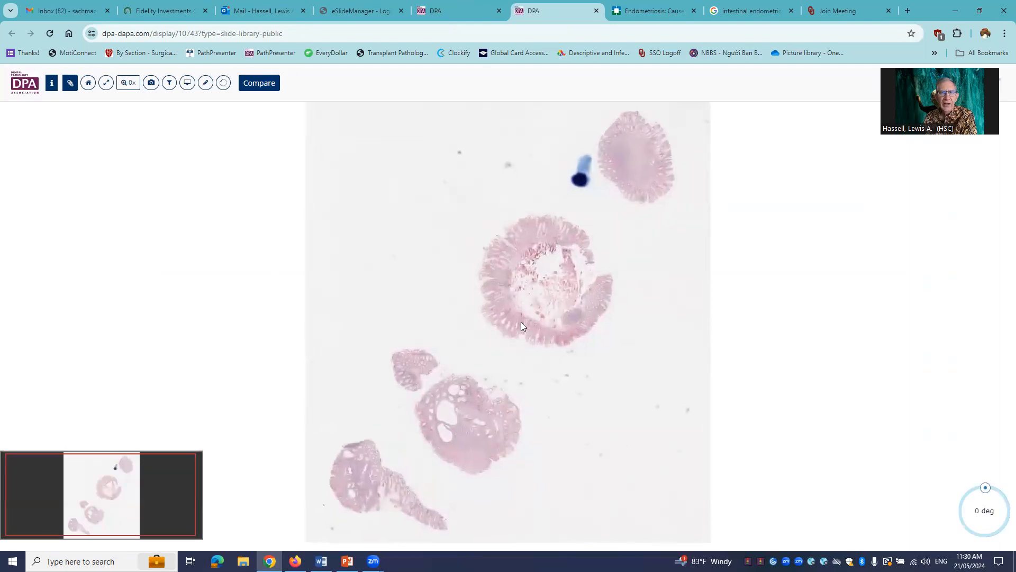
scroll(521, 322, "up", 3)
left_click_drag(456, 479, 467, 220)
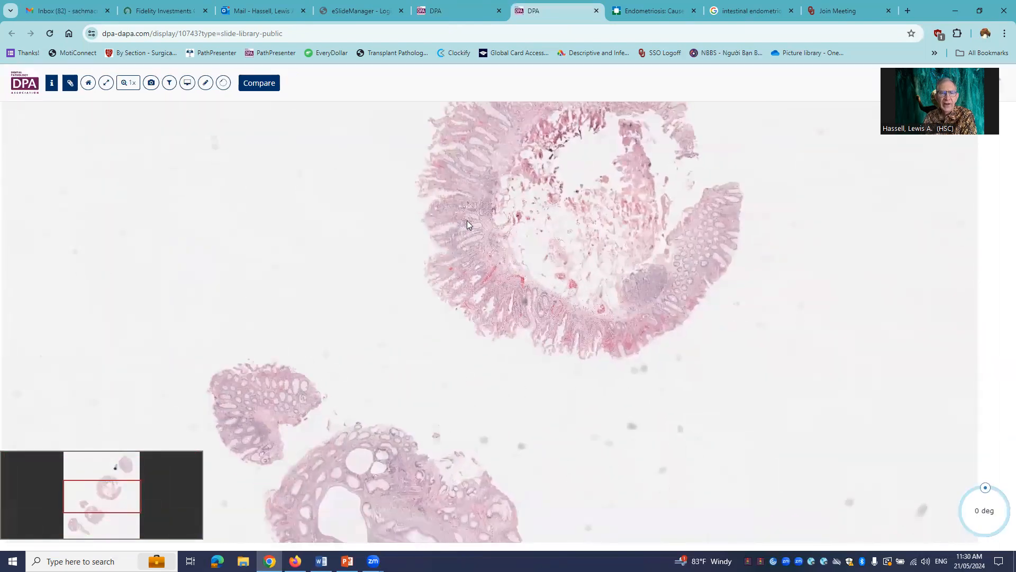
scroll(415, 375, "up", 2)
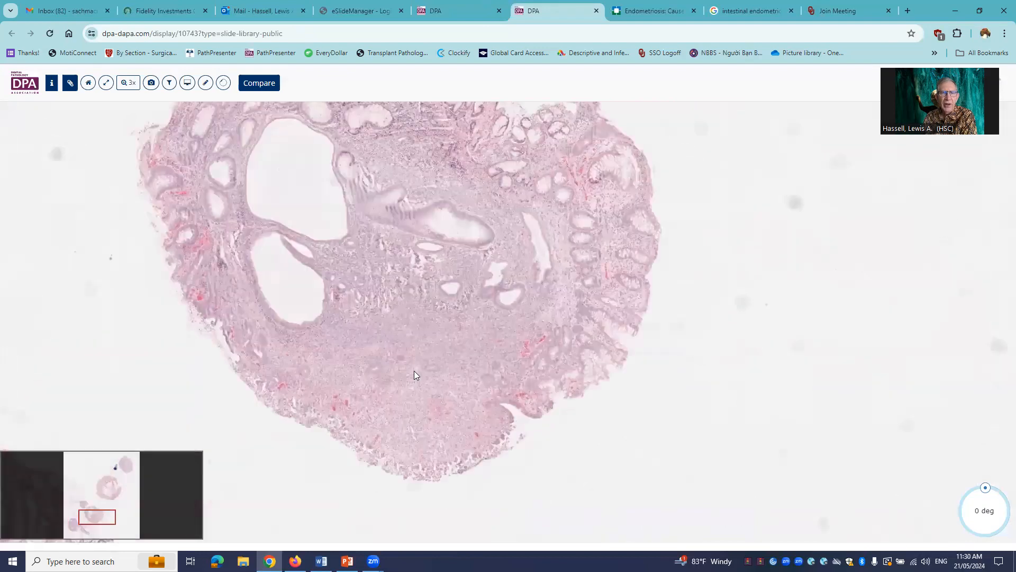
scroll(415, 374, "up", 2)
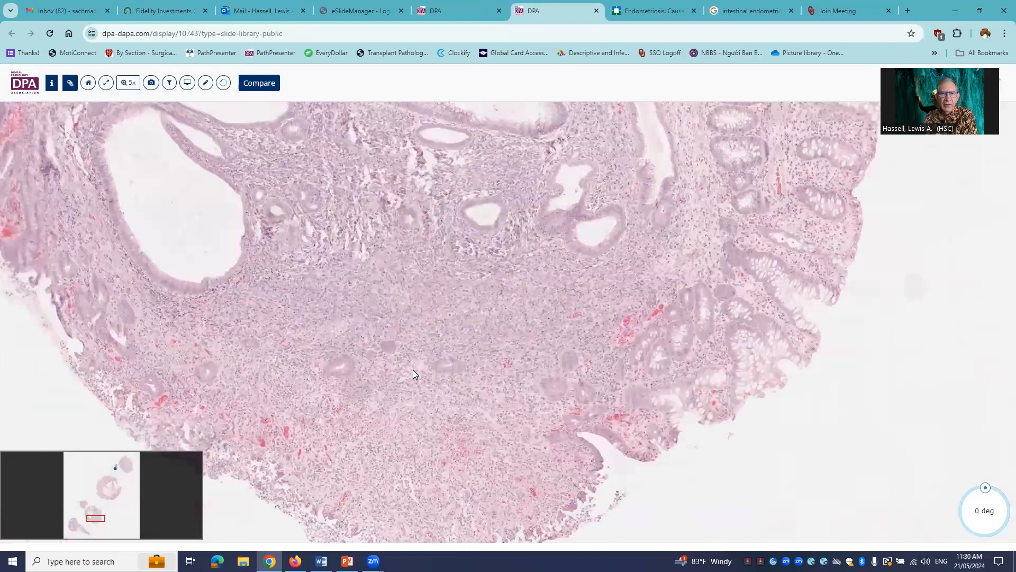
scroll(506, 281, "up", 1)
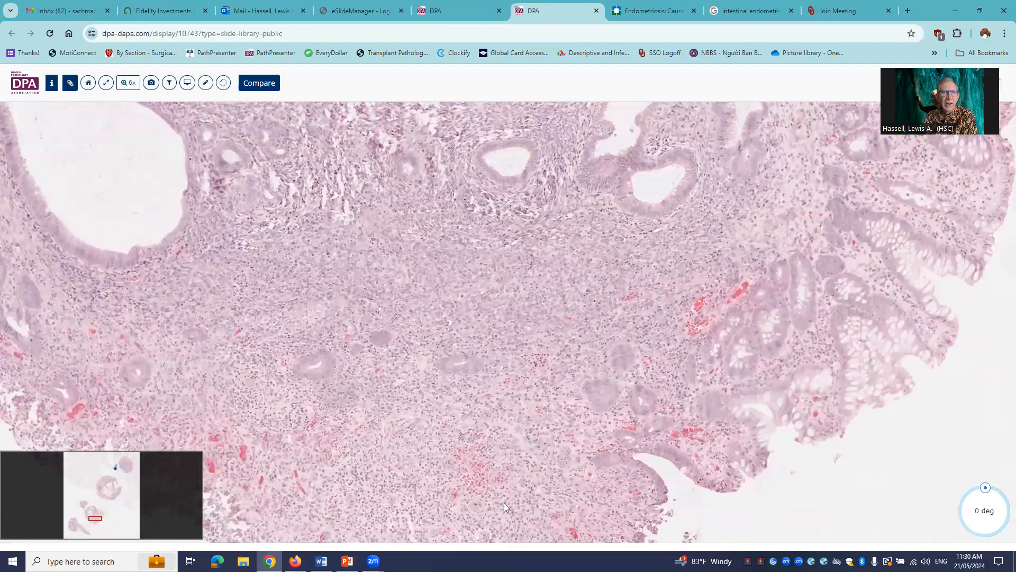
left_click_drag(369, 116, 395, 324)
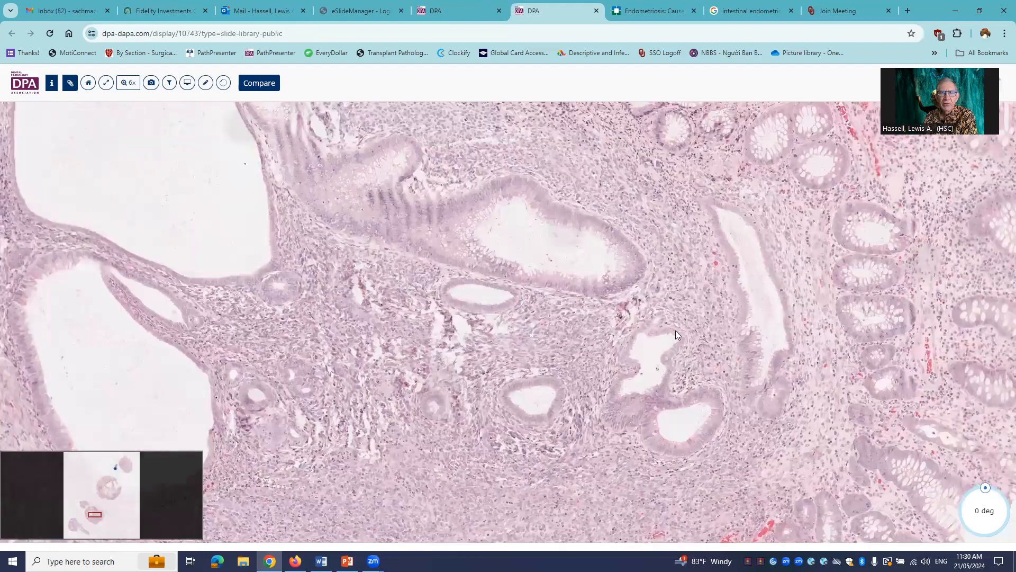
left_click_drag(639, 353, 670, 354)
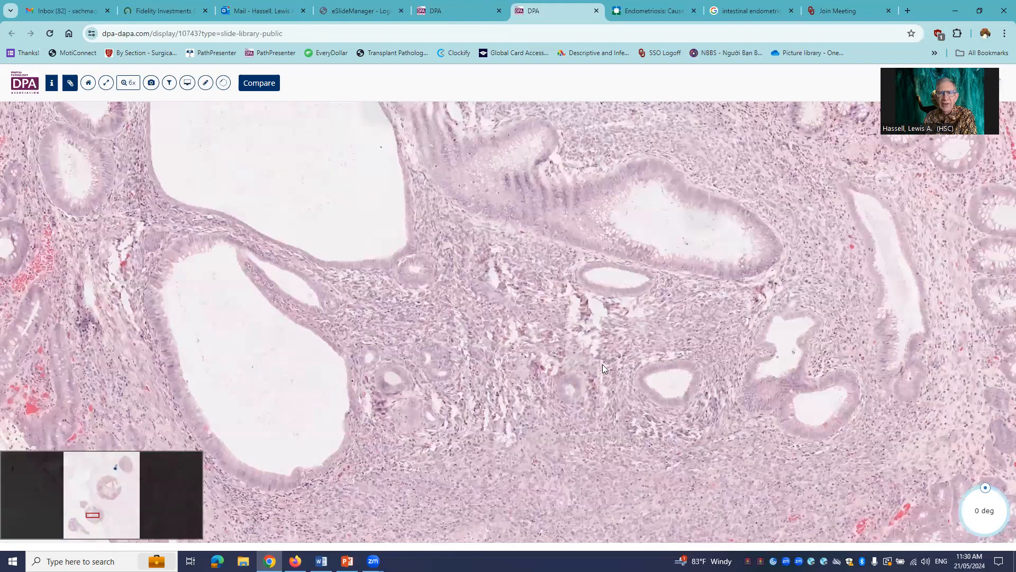
scroll(522, 395, "up", 5)
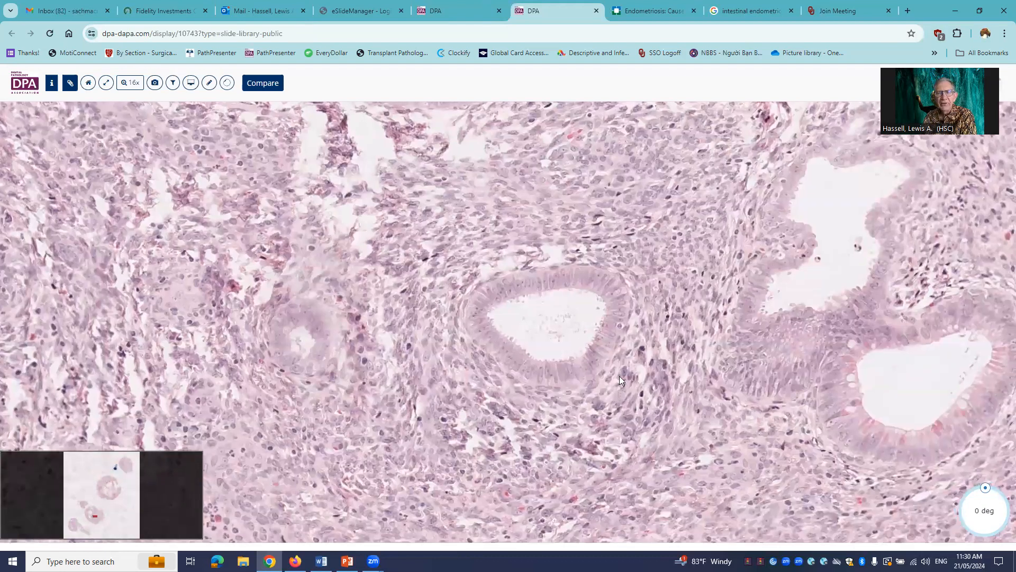
left_click_drag(619, 379, 551, 274)
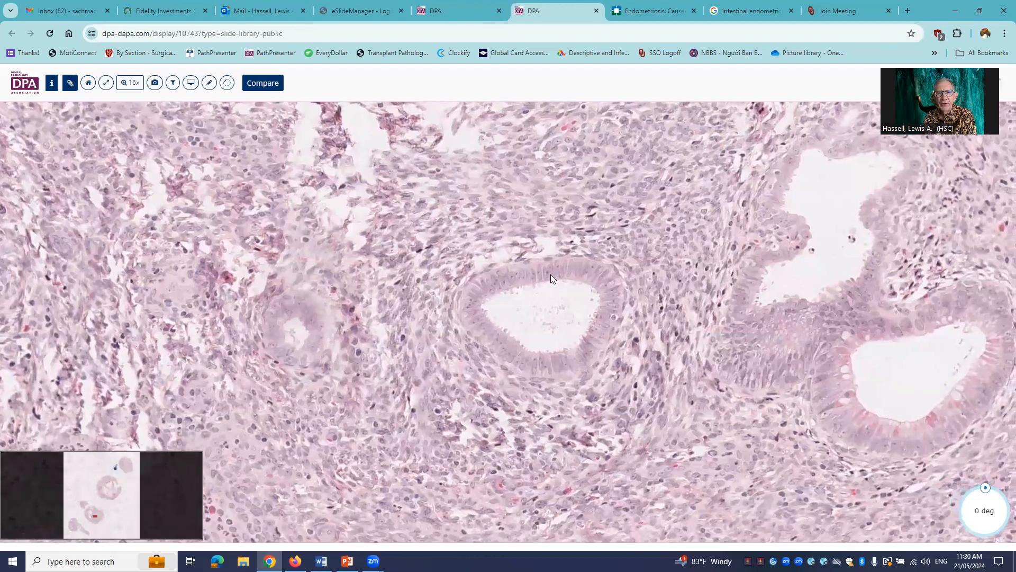
scroll(534, 323, "down", 1)
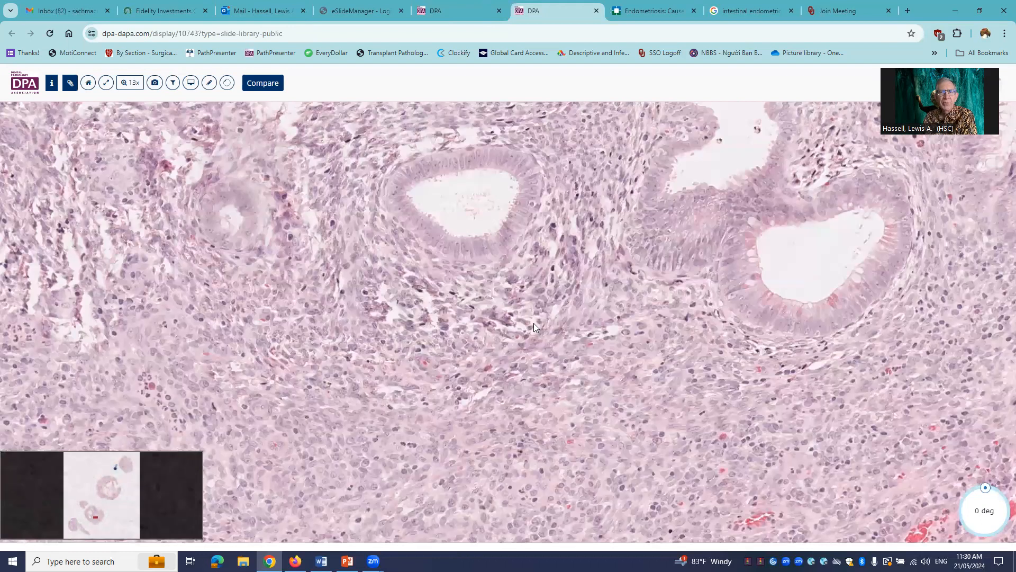
scroll(528, 321, "down", 5)
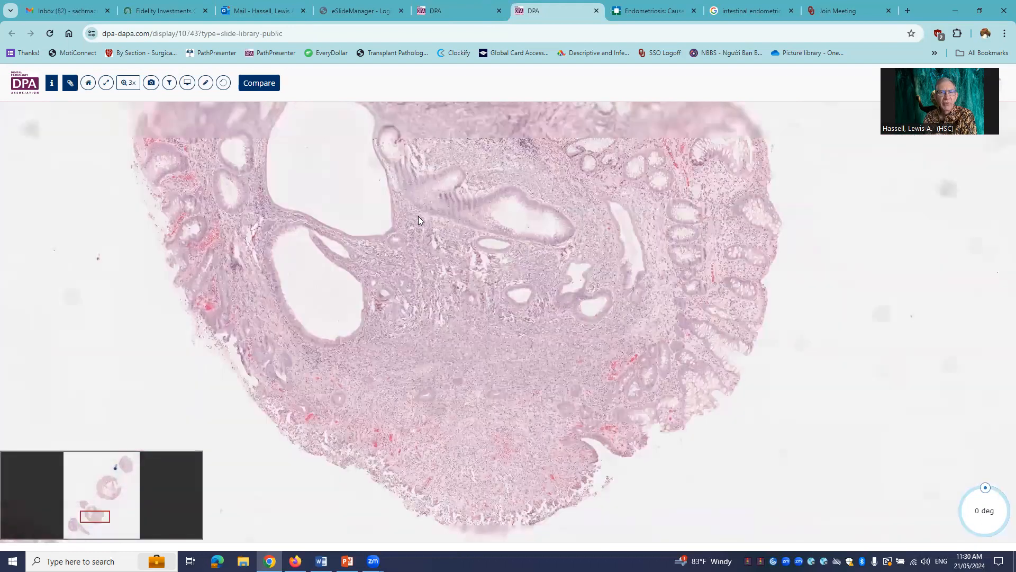
left_click_drag(440, 314, 447, 406)
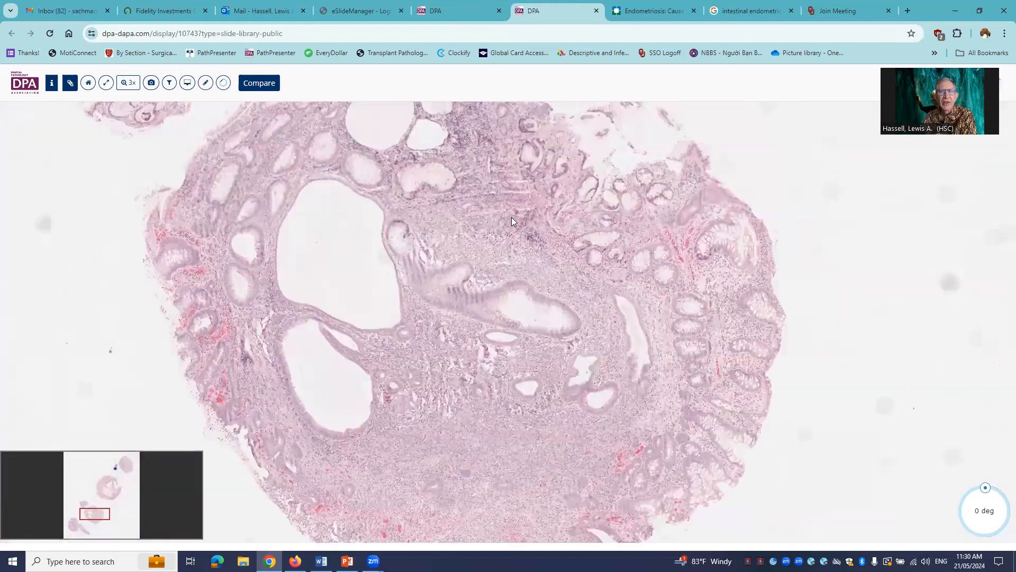
scroll(512, 221, "down", 1)
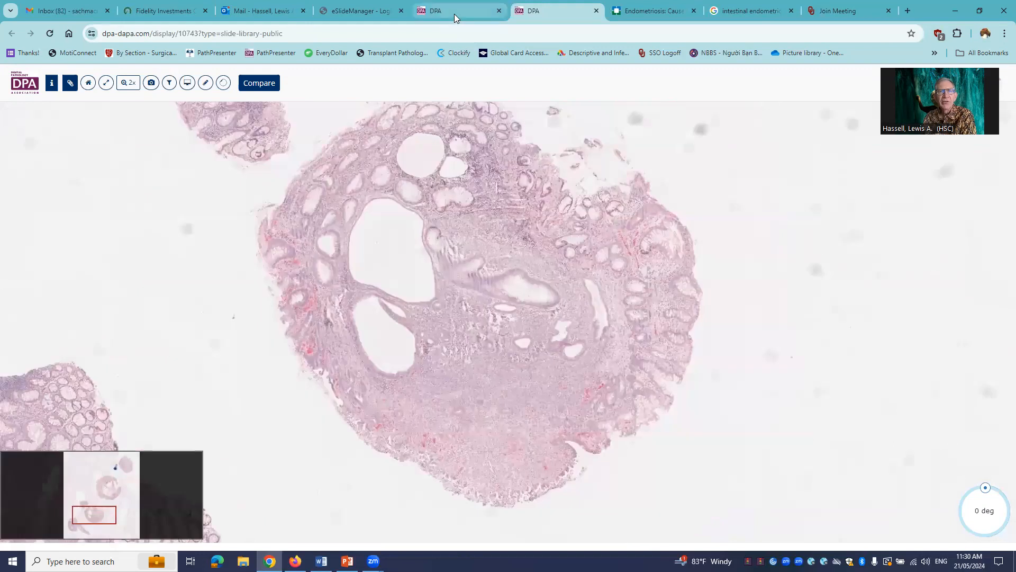
- Return to the slide selection and add the four marked endometriosis slides to the presentation
left_click(454, 14)
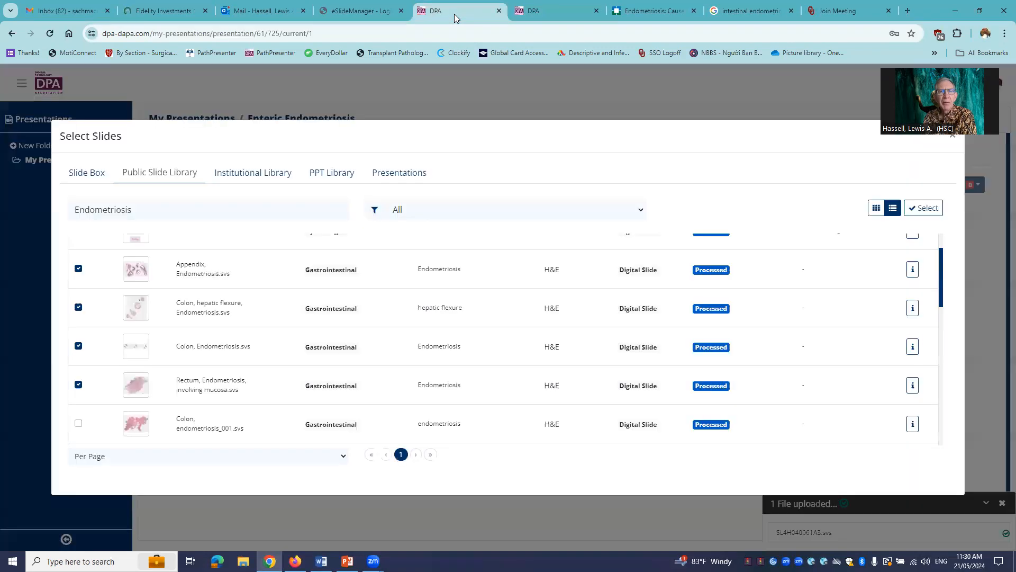
left_click(920, 212)
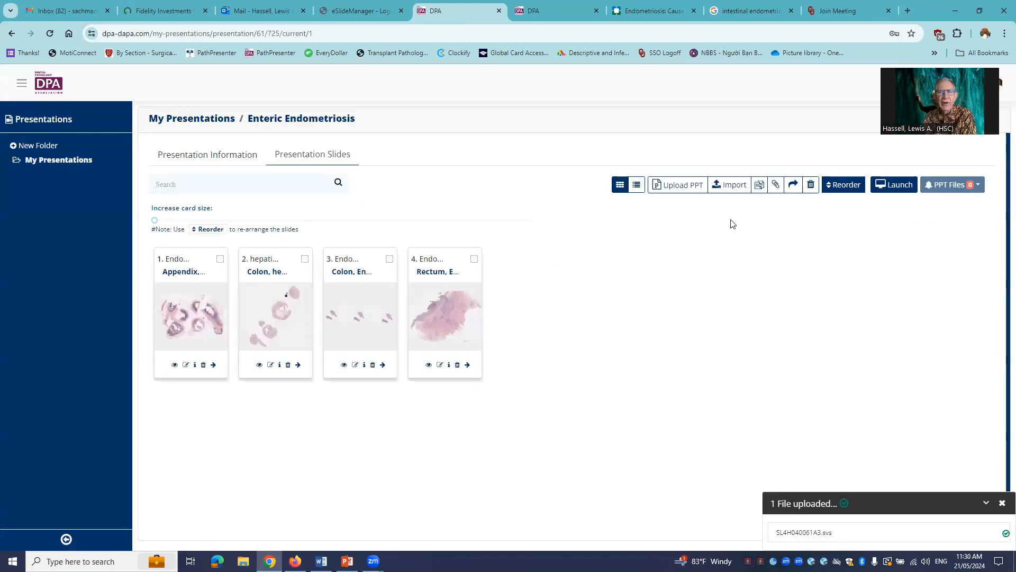
- Import the endometriosis slide SL4H040061A3.svs from the GI teaching cases folder of the Slide Box into the presentation
left_click(725, 185)
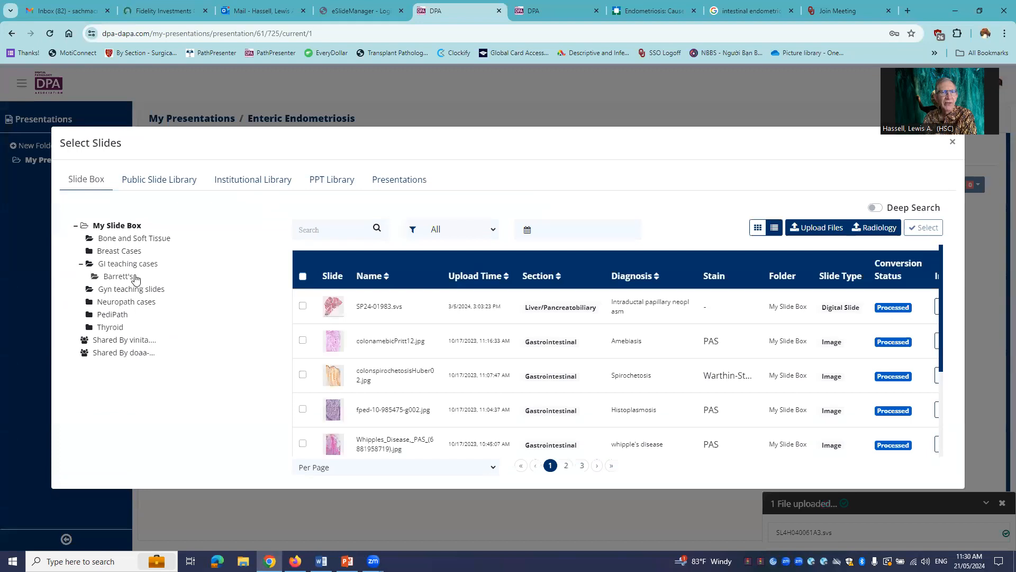
left_click(130, 265)
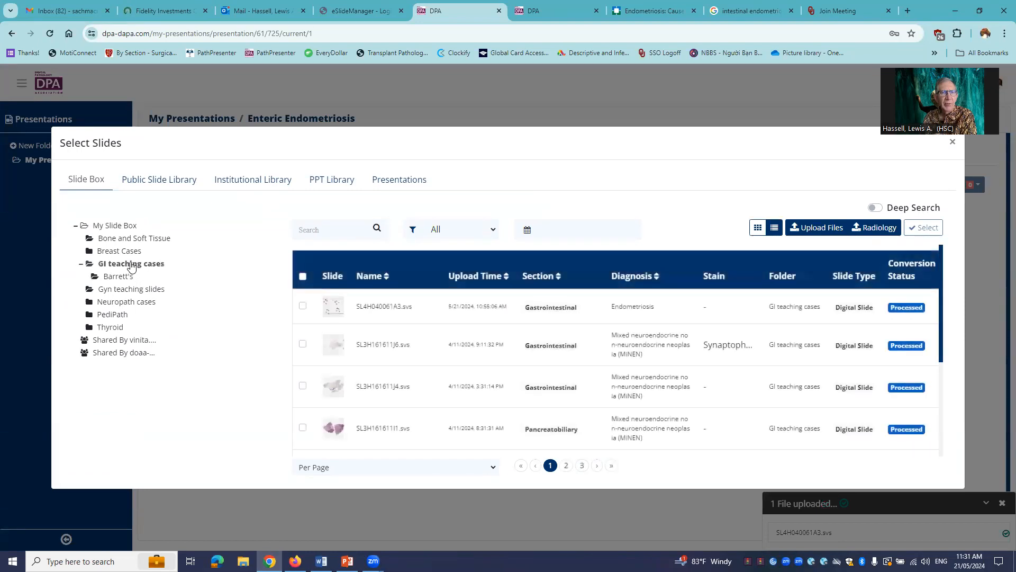
left_click(303, 307)
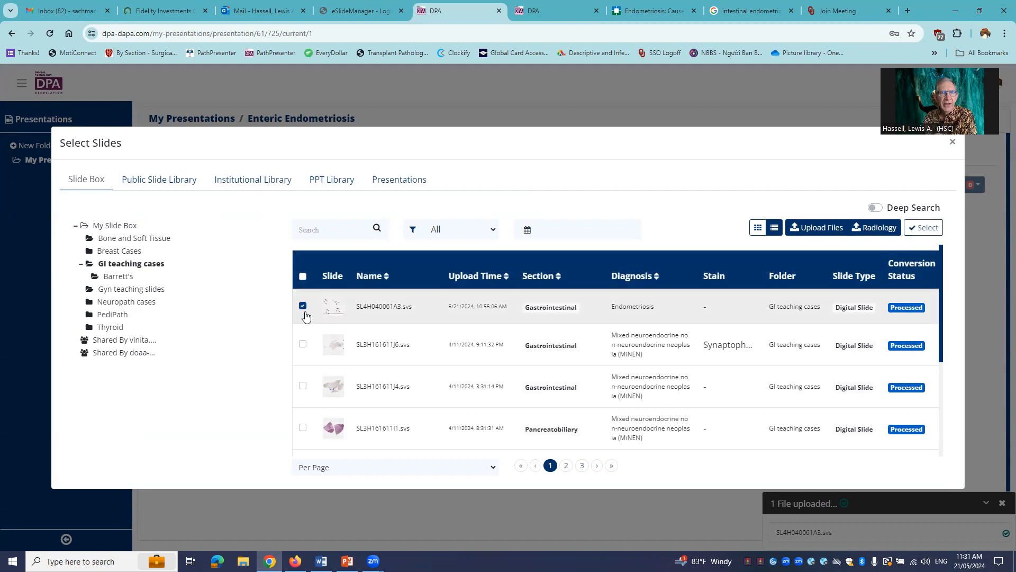
left_click(818, 231)
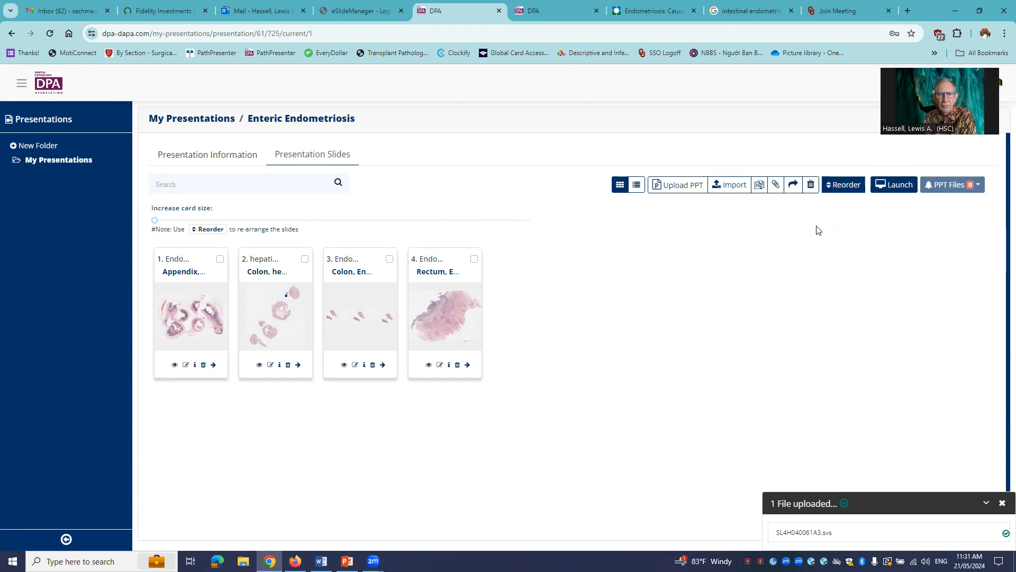
- Select SL4H040061A3.svs in the Slide Box's GI teaching cases folder and add it to the presentation's slides
left_click(733, 186)
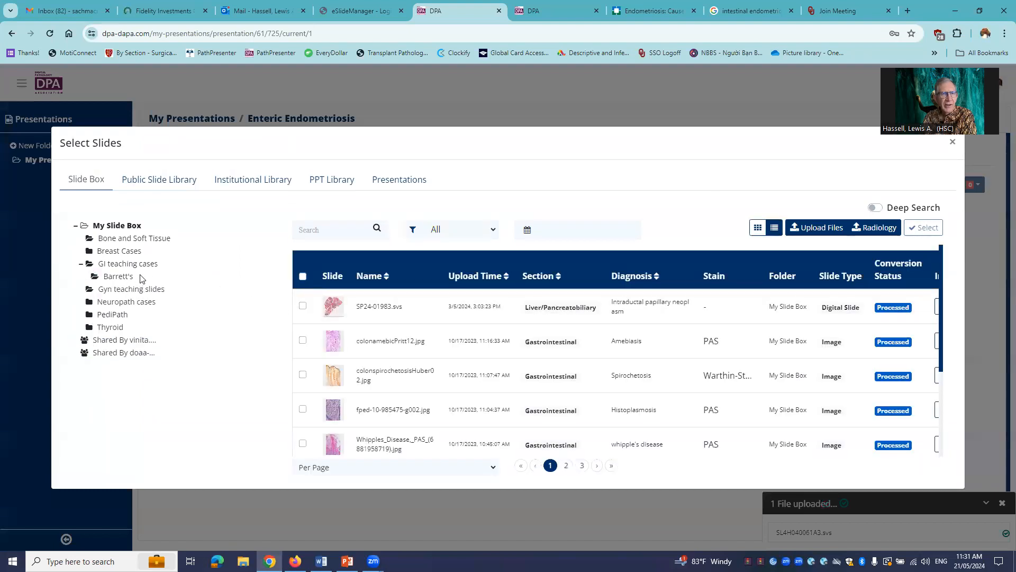
left_click(137, 264)
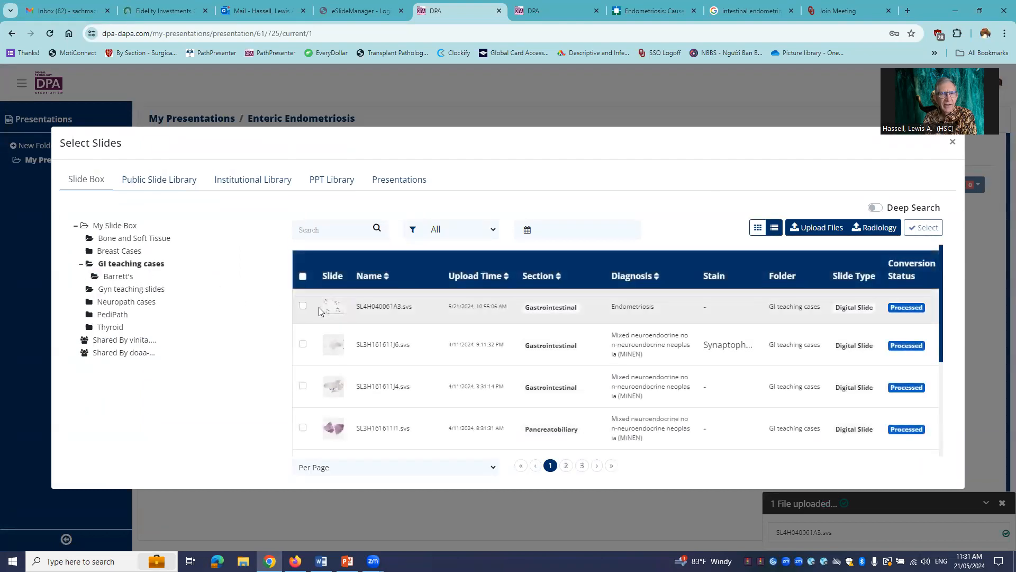
left_click(303, 306)
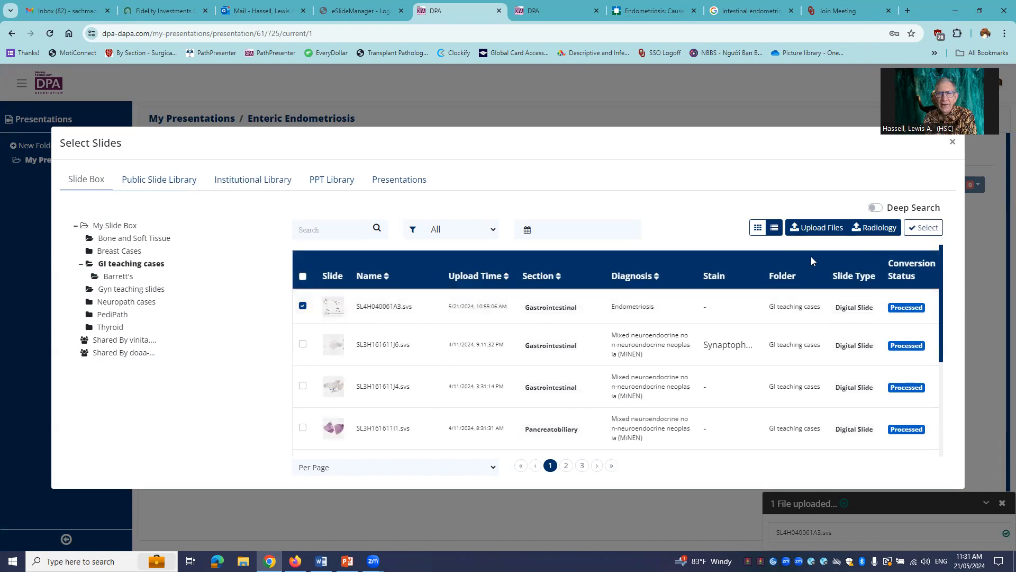
left_click(921, 229)
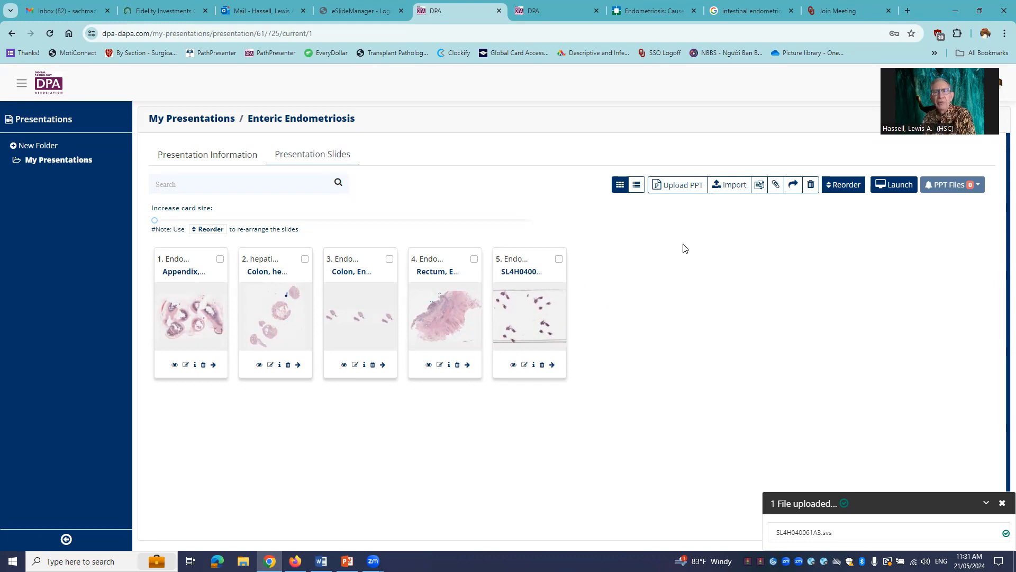
- Upload the PowerPoint file bLAND SESSION TITILES-24-05-21CREndometri... from the Digital Sign-out videos folder to the powerpoint section at medium resolution
left_click(685, 187)
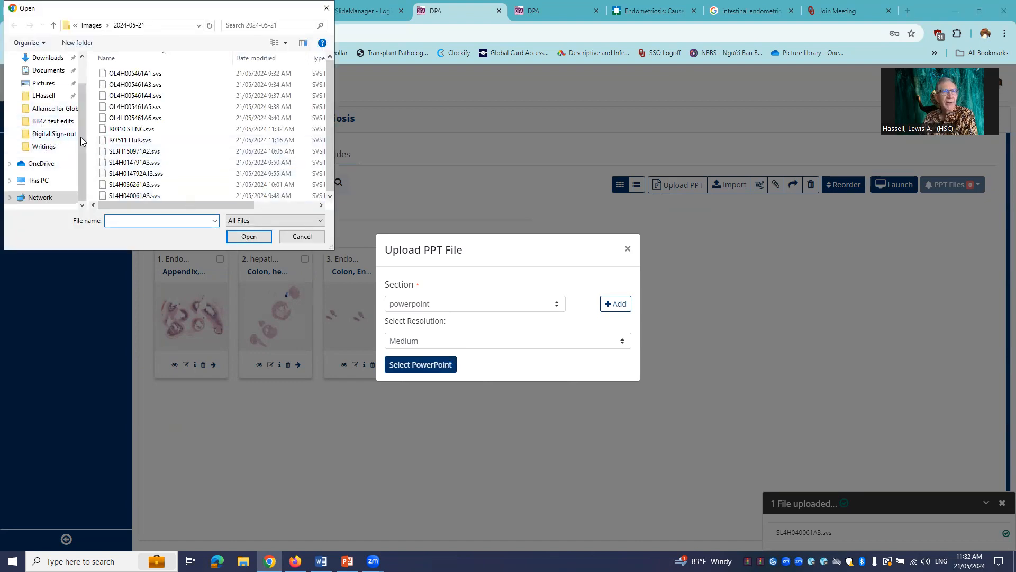
left_click(59, 138)
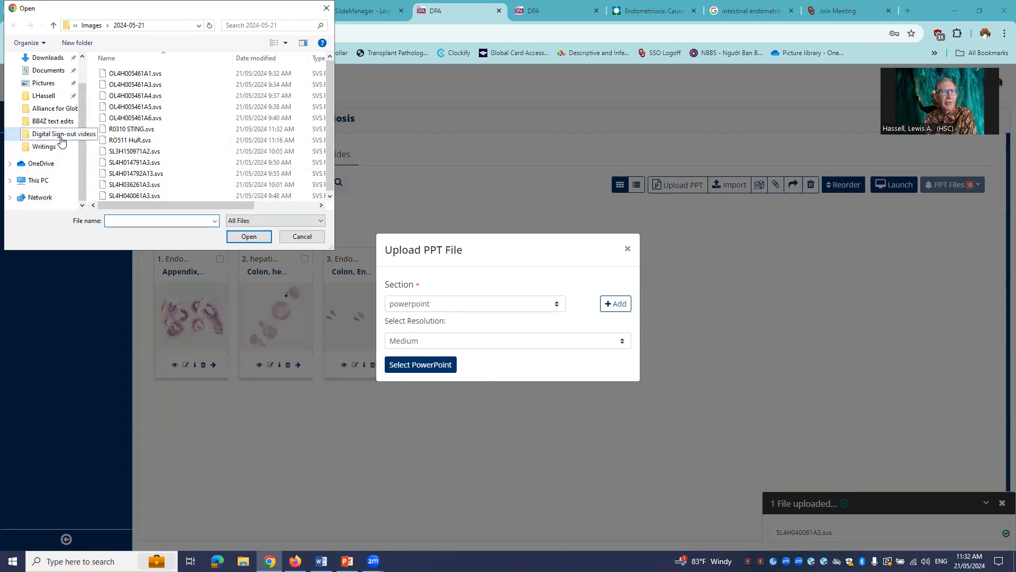
scroll(194, 155, "down", 15)
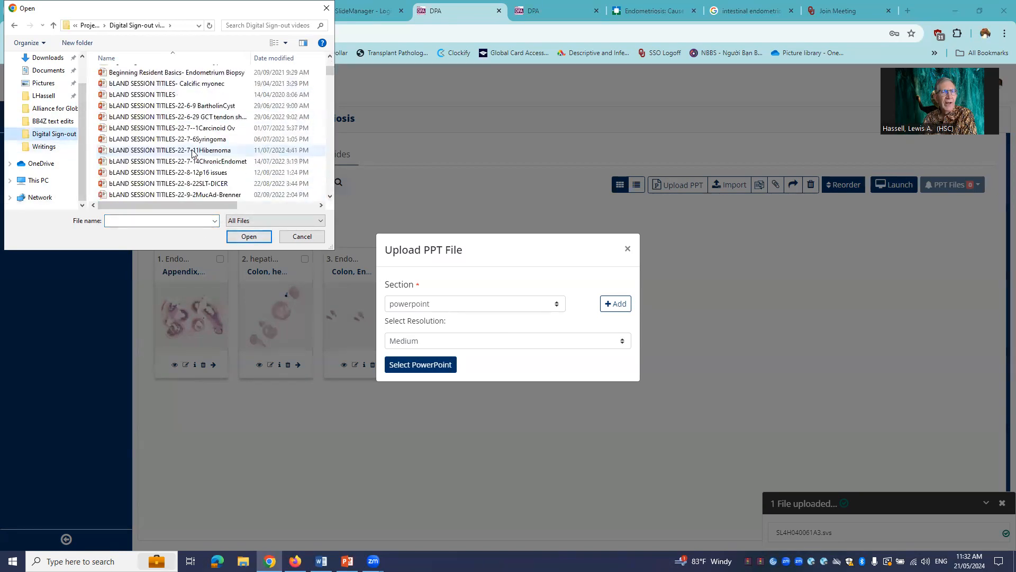
scroll(163, 160, "down", 10)
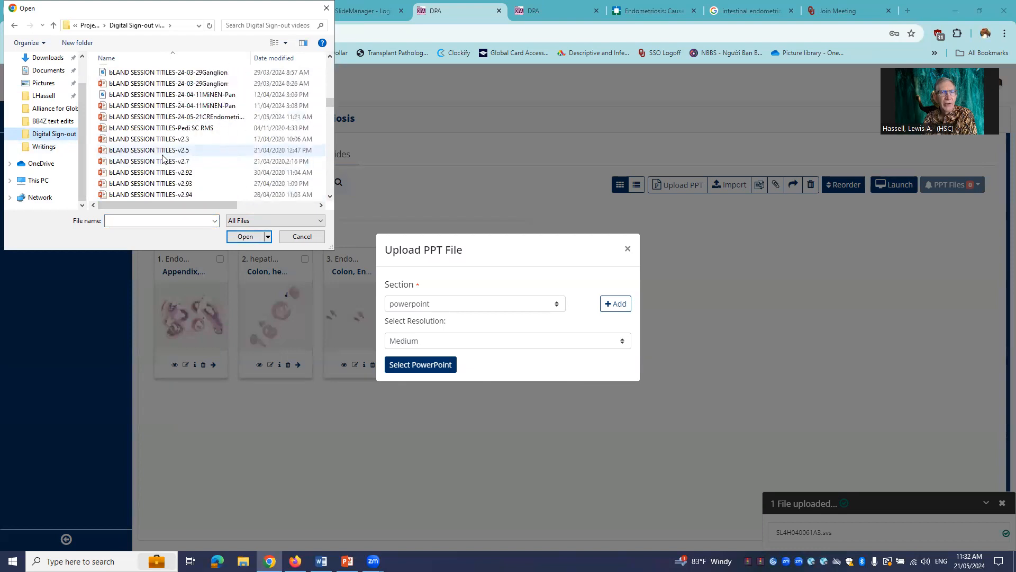
scroll(158, 163, "up", 1)
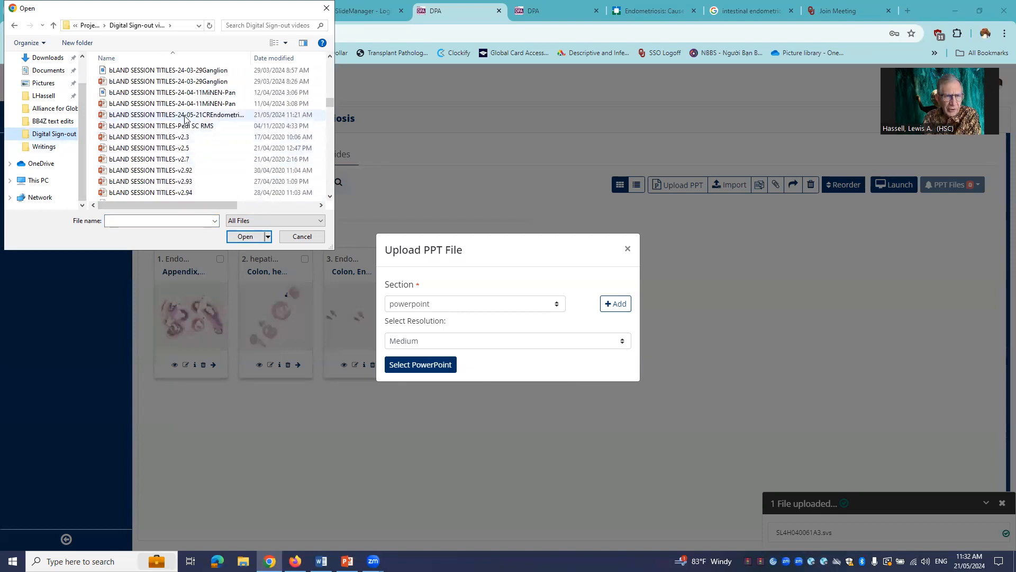
left_click(250, 239)
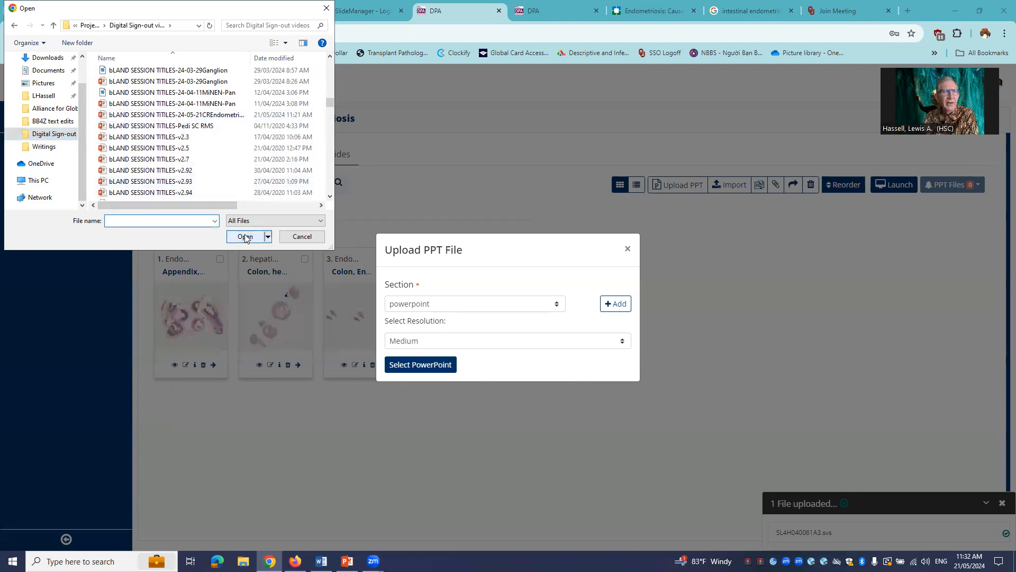
left_click(222, 114)
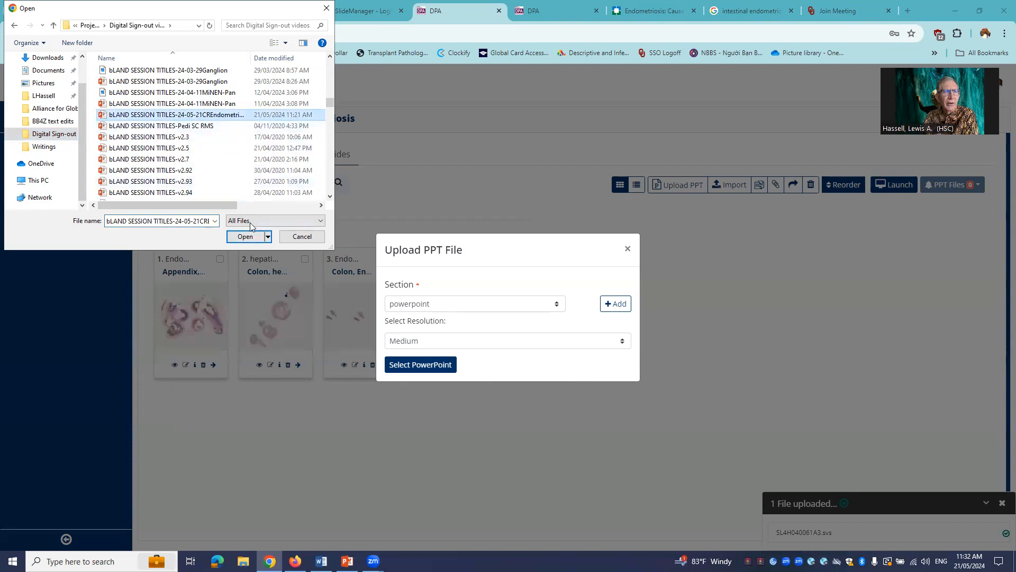
left_click(247, 238)
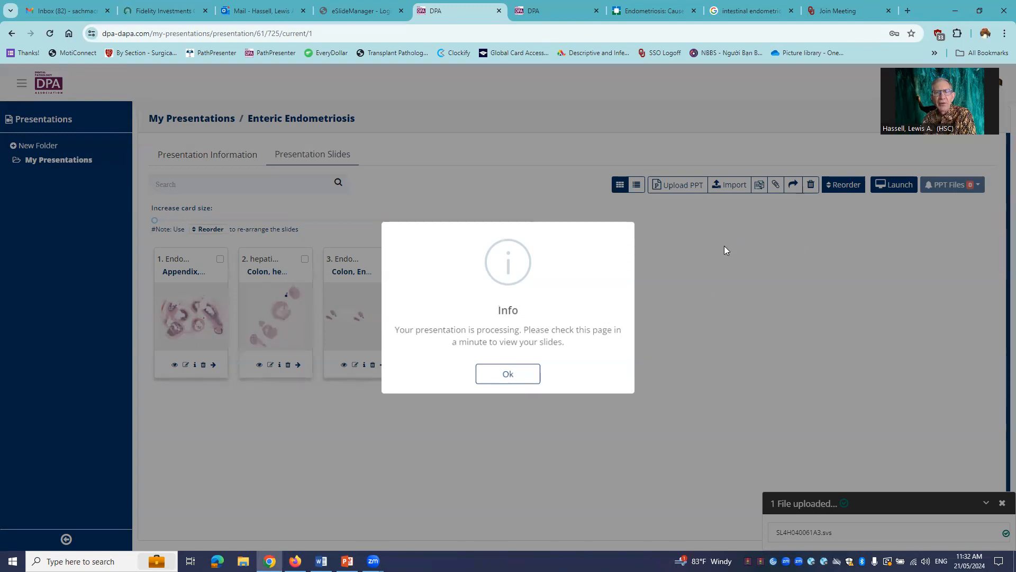
left_click(506, 376)
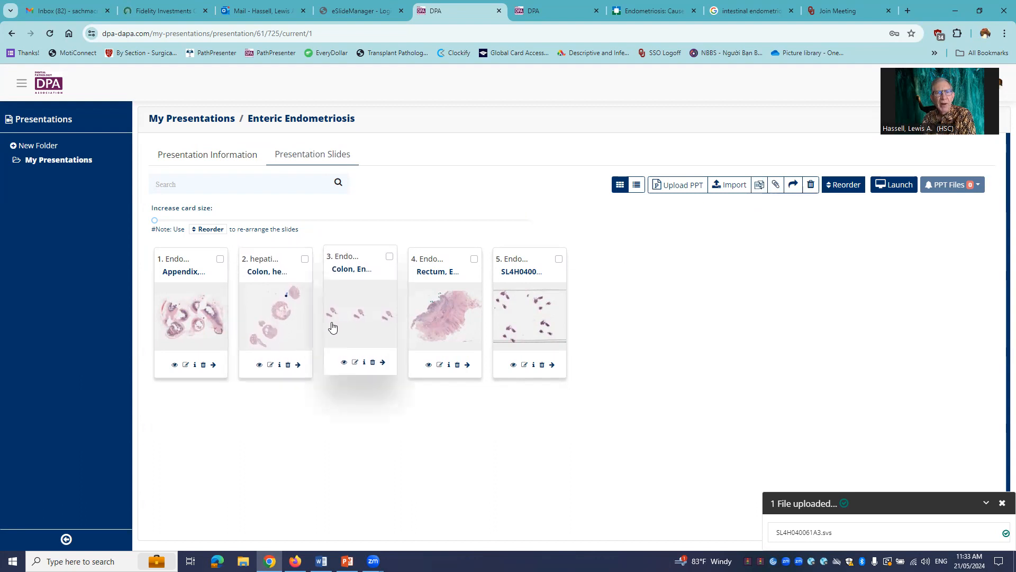
- Start a comparison slide with the Colon, Endometriosis, CD10 stain slide from the Public Slide Library as its first image
left_click(761, 185)
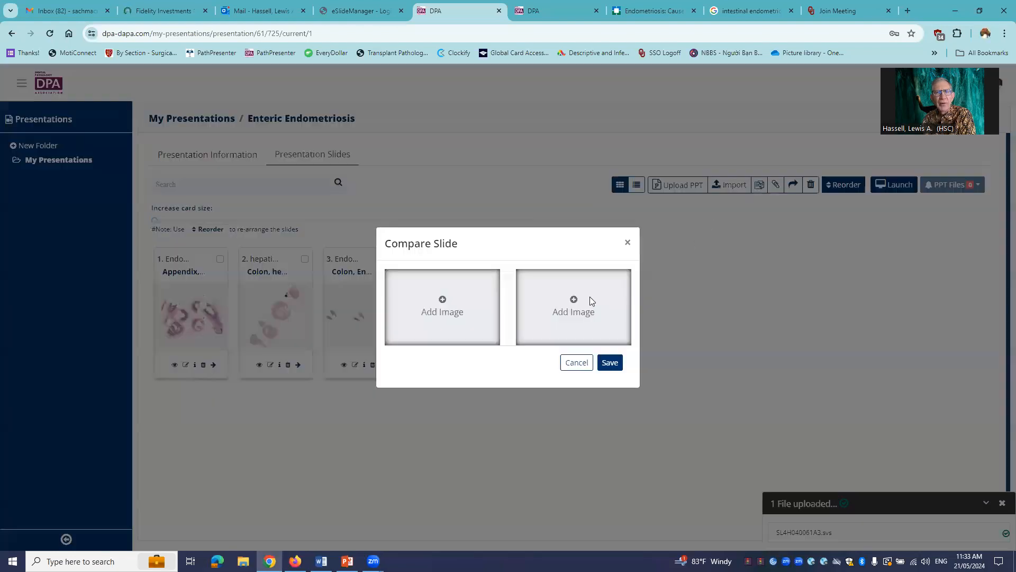
left_click(442, 301)
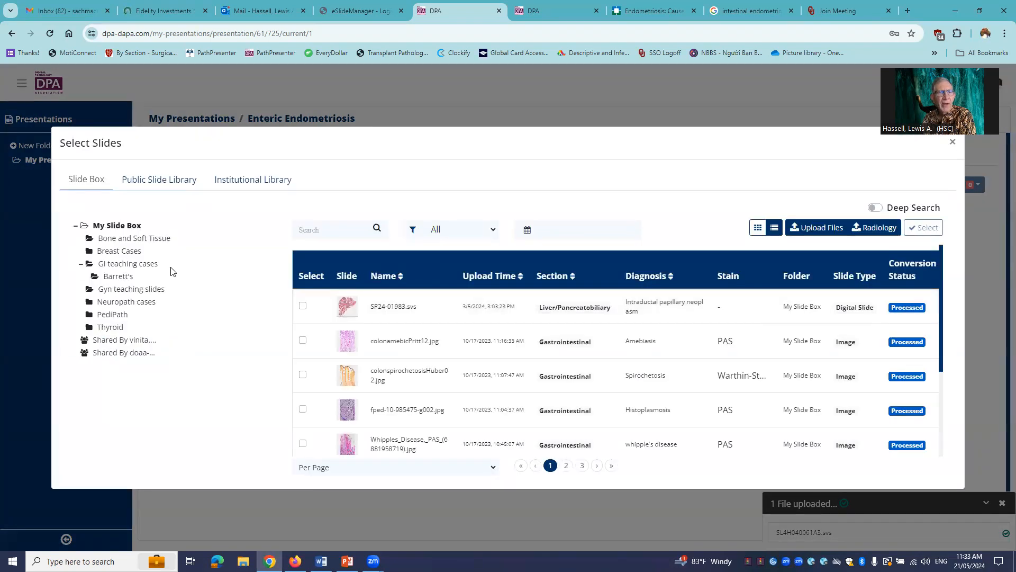
left_click(162, 182)
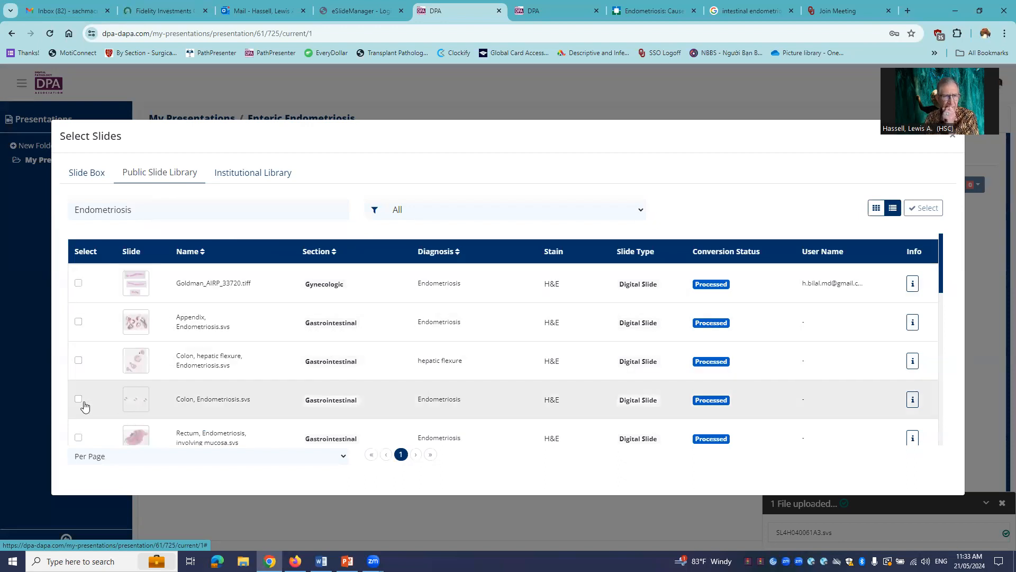
left_click(79, 400)
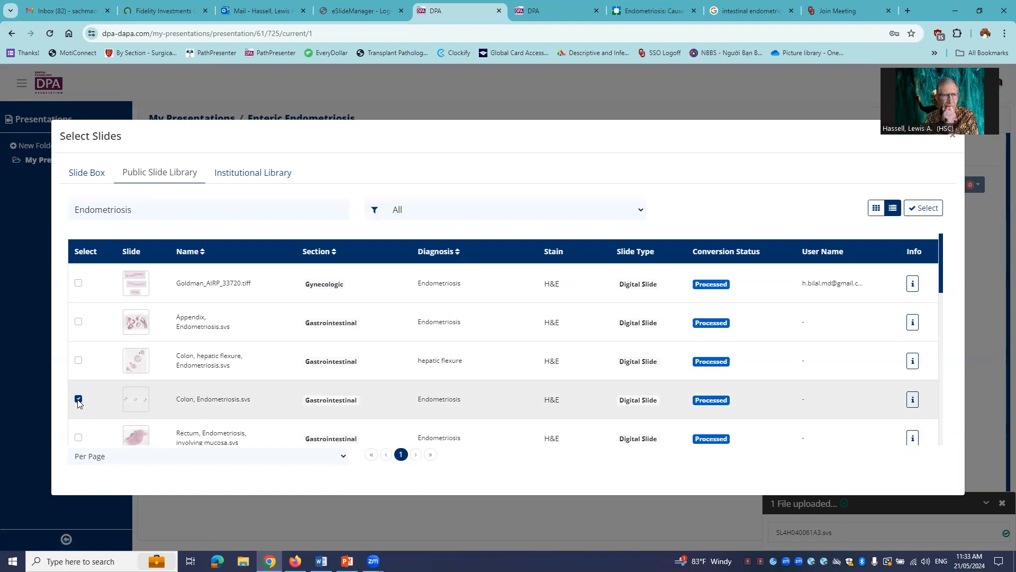
scroll(147, 374, "down", 3)
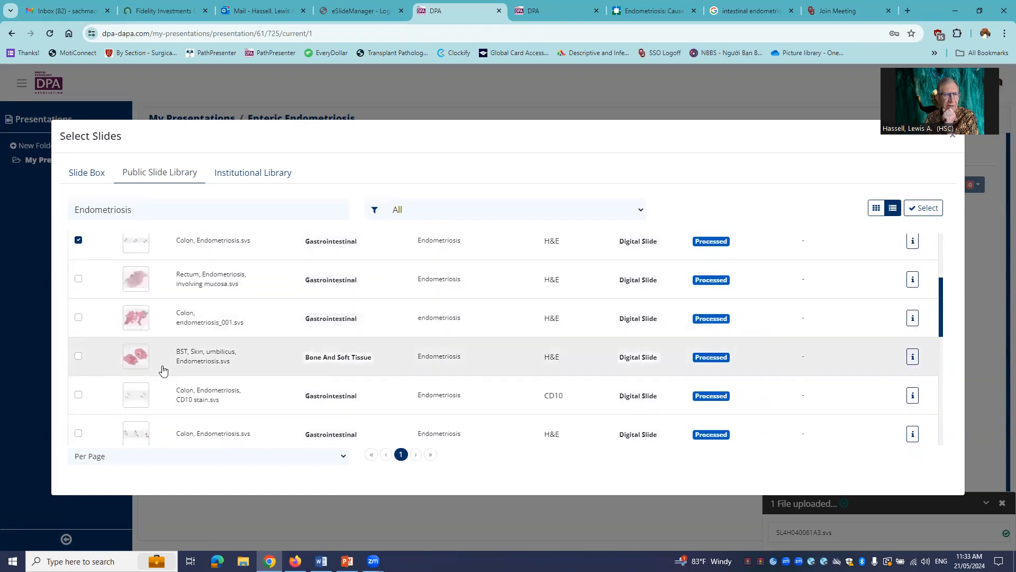
scroll(162, 369, "down", 1)
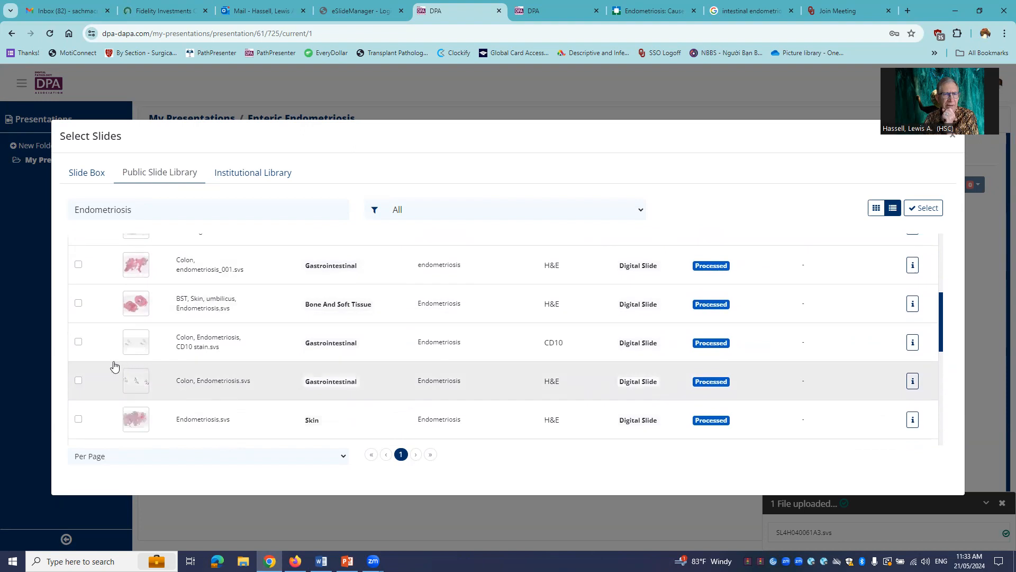
left_click(79, 342)
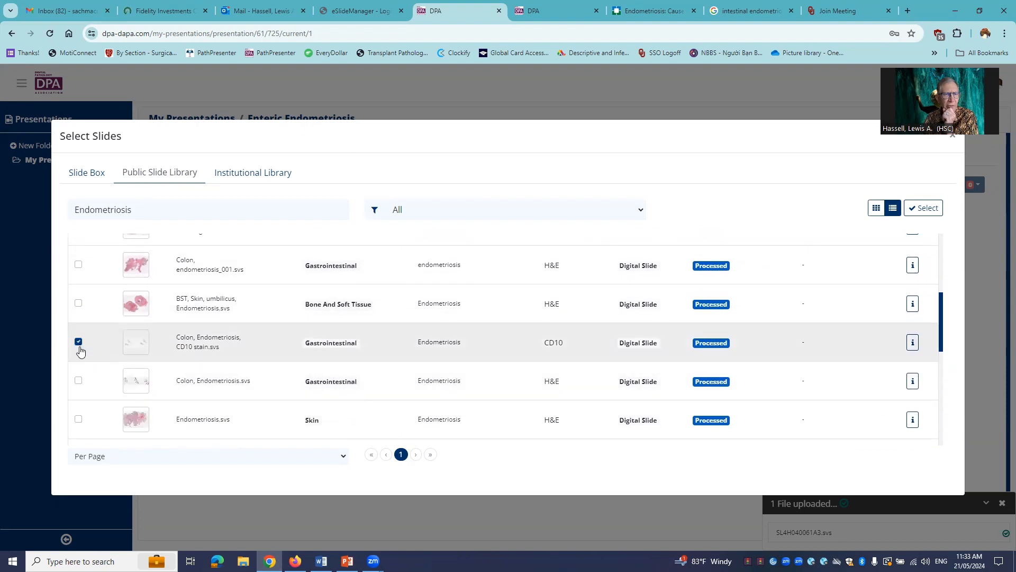
left_click(923, 208)
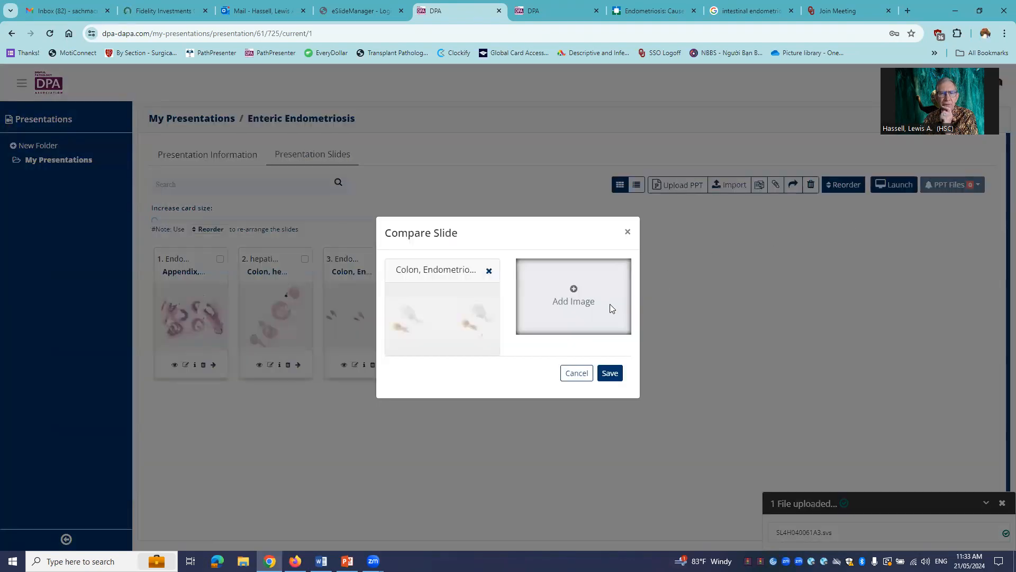
- Replace the first comparison image with the Colon, hepatic flexure, Endometriosis slide from the Public Slide Library
left_click(490, 271)
left_click(443, 302)
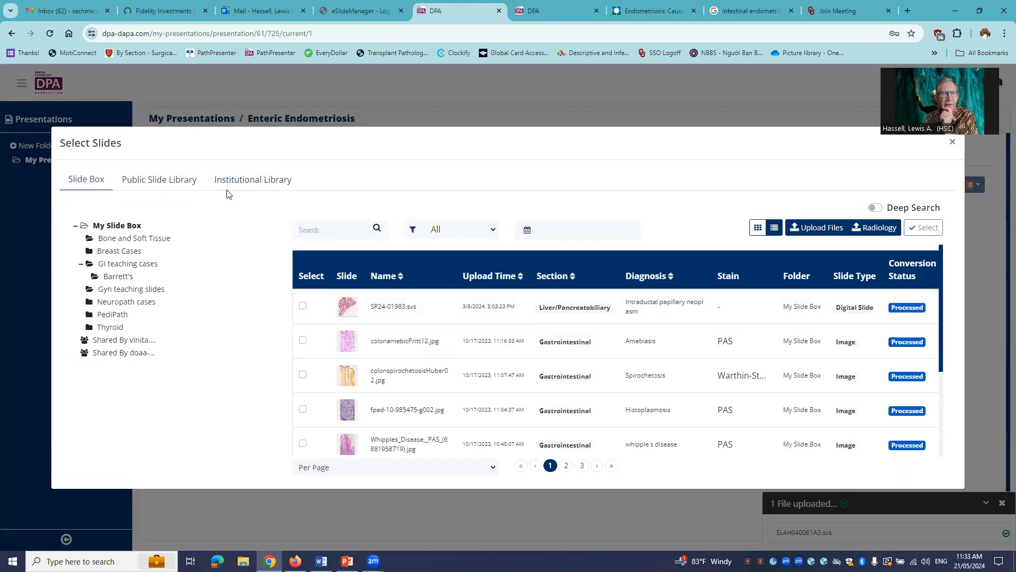
left_click(182, 187)
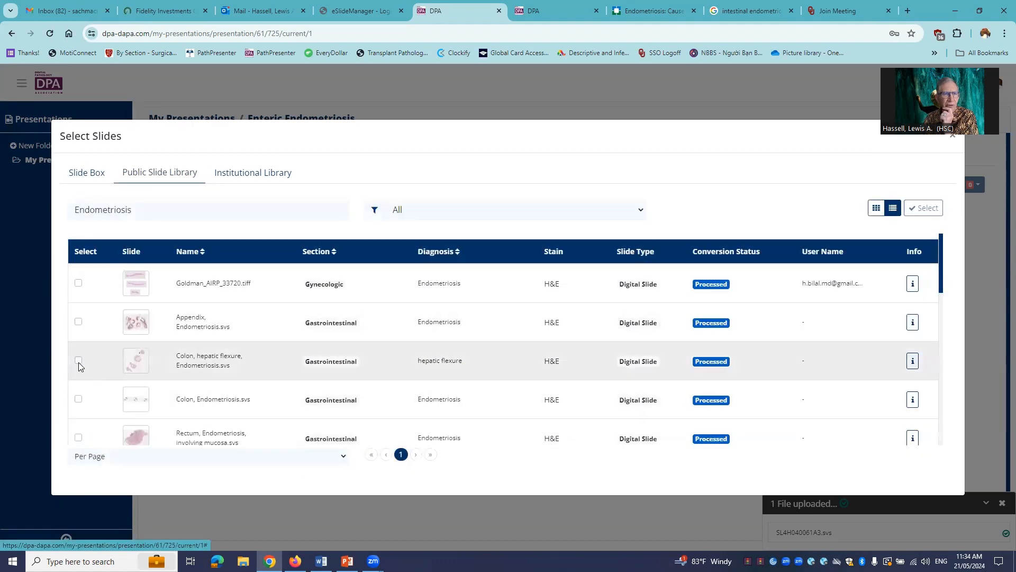
left_click(78, 361)
left_click(907, 209)
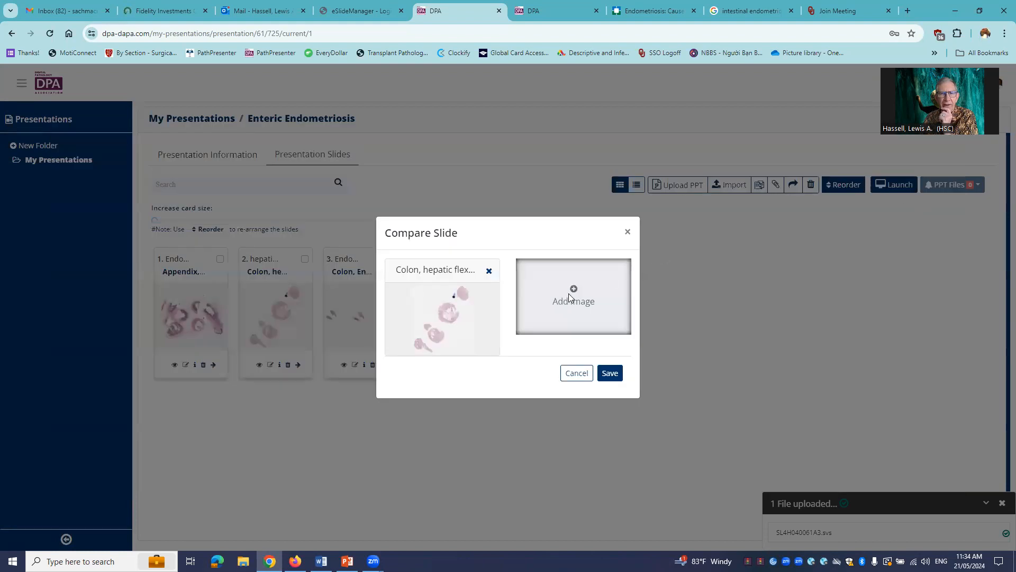
- Add the Colon, Endometriosis slide from the Public Slide Library as the second comparison image and save the comparison slide
left_click(568, 293)
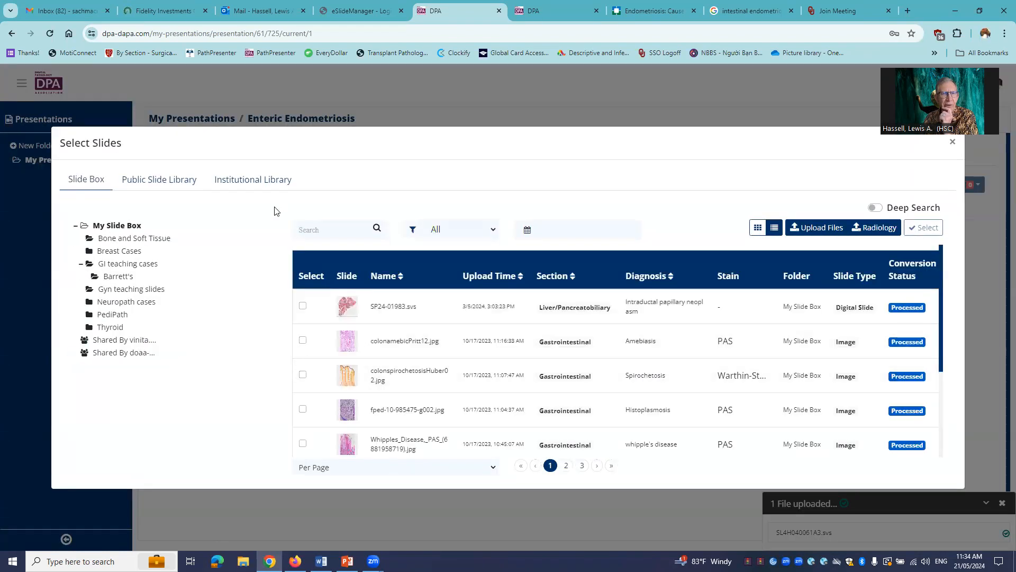
left_click(179, 181)
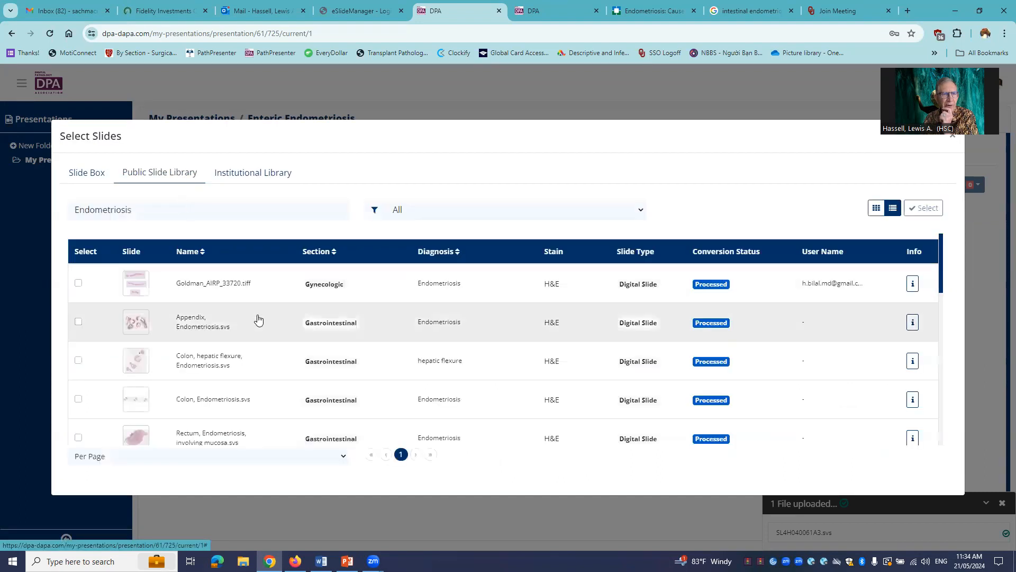
left_click(79, 400)
left_click(919, 214)
left_click(616, 375)
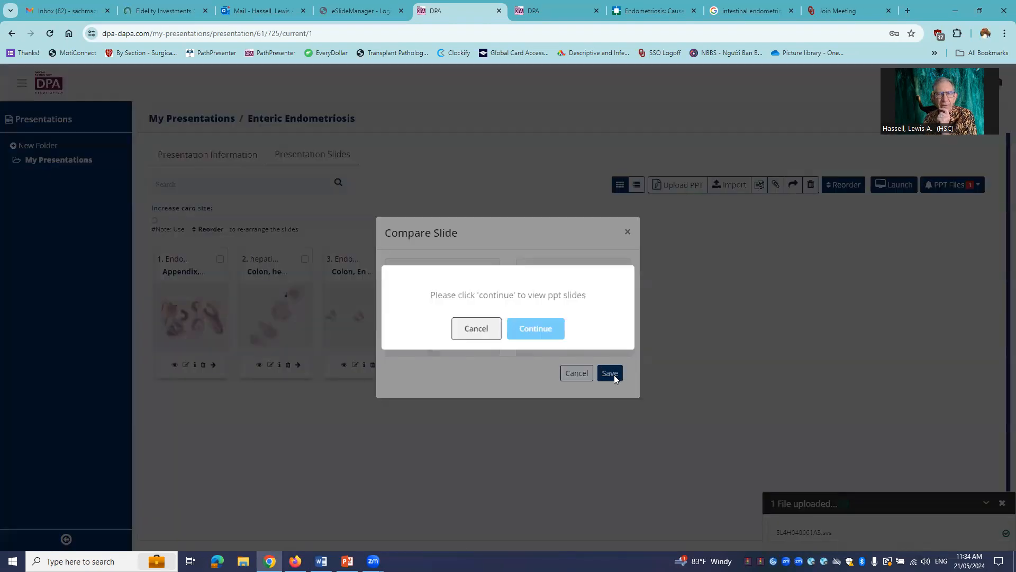
left_click(611, 374)
left_click(610, 373)
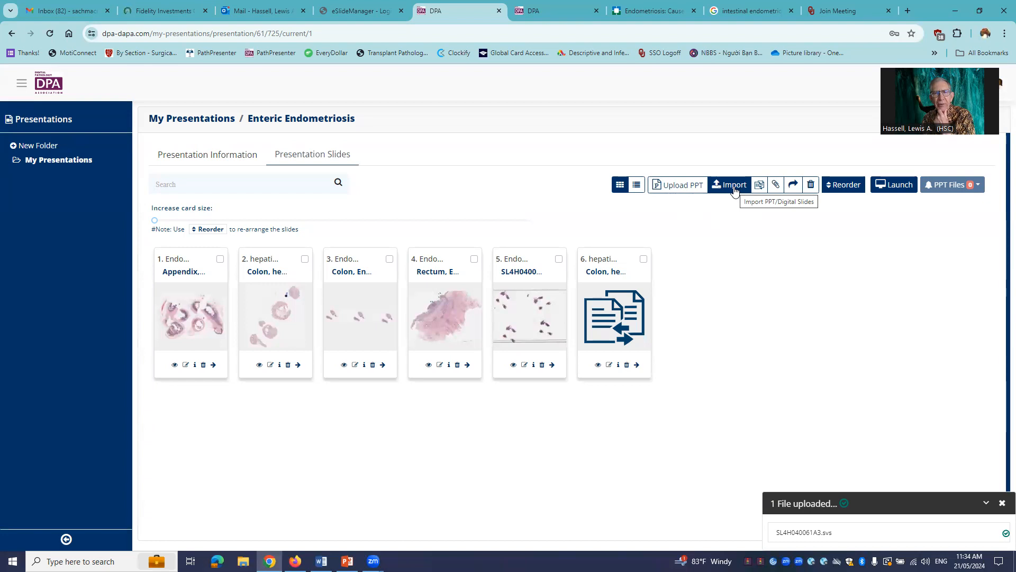
- Import all slides of the newly uploaded bLAND SESSION TITILES PowerPoint file from the PPT Library into the presentation
left_click(734, 187)
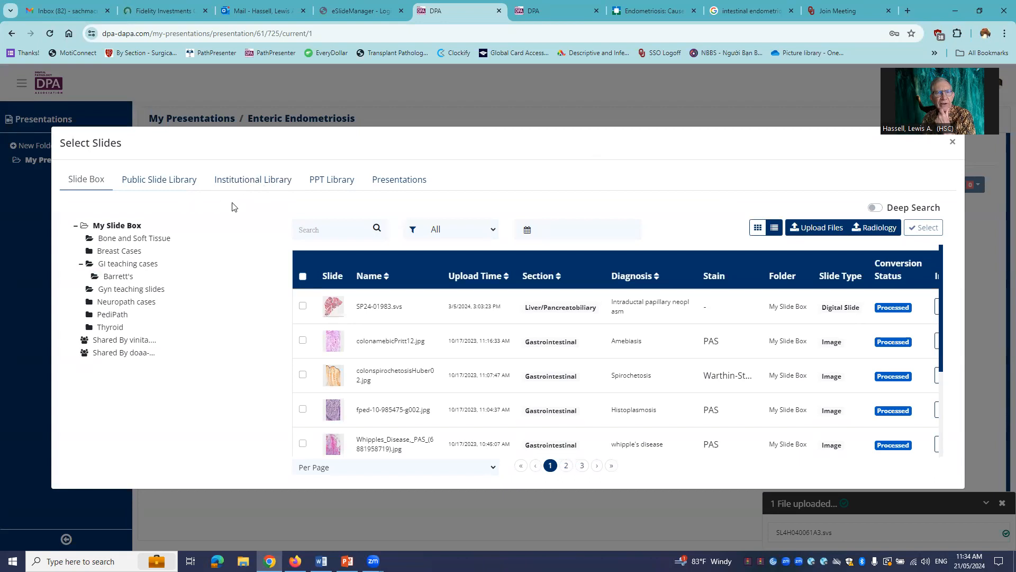
left_click(333, 183)
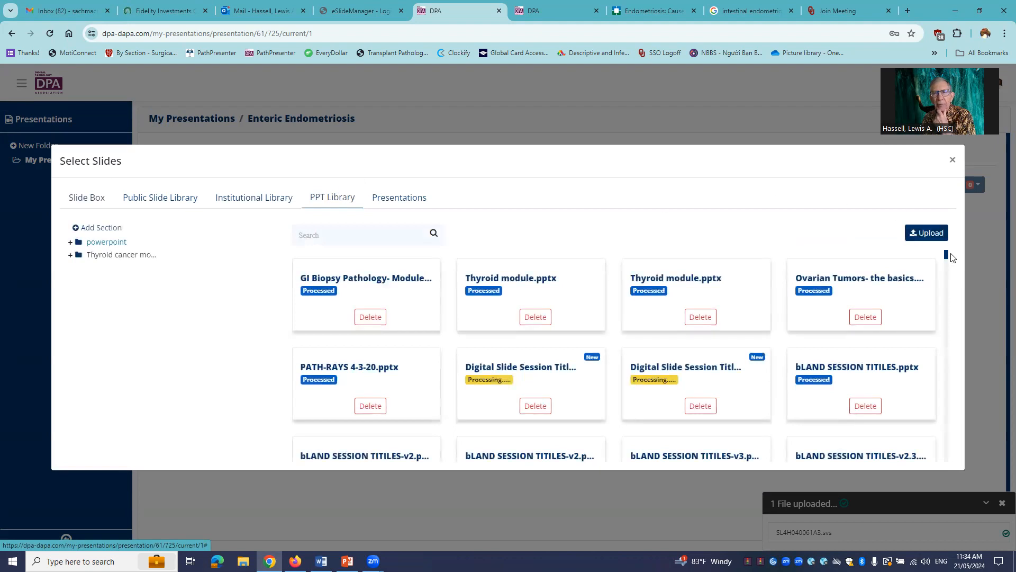
left_click_drag(948, 257, 949, 471)
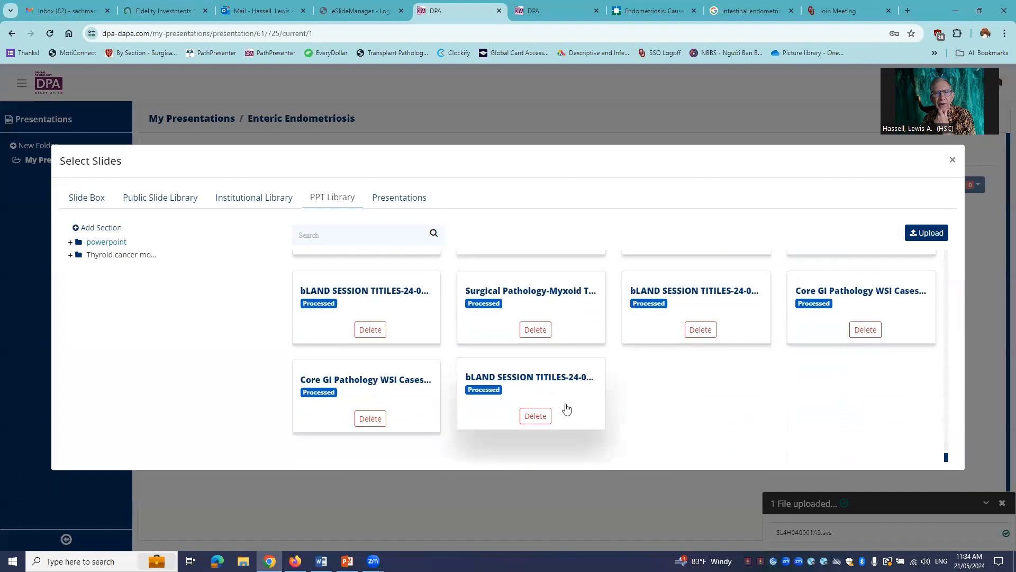
left_click(526, 390)
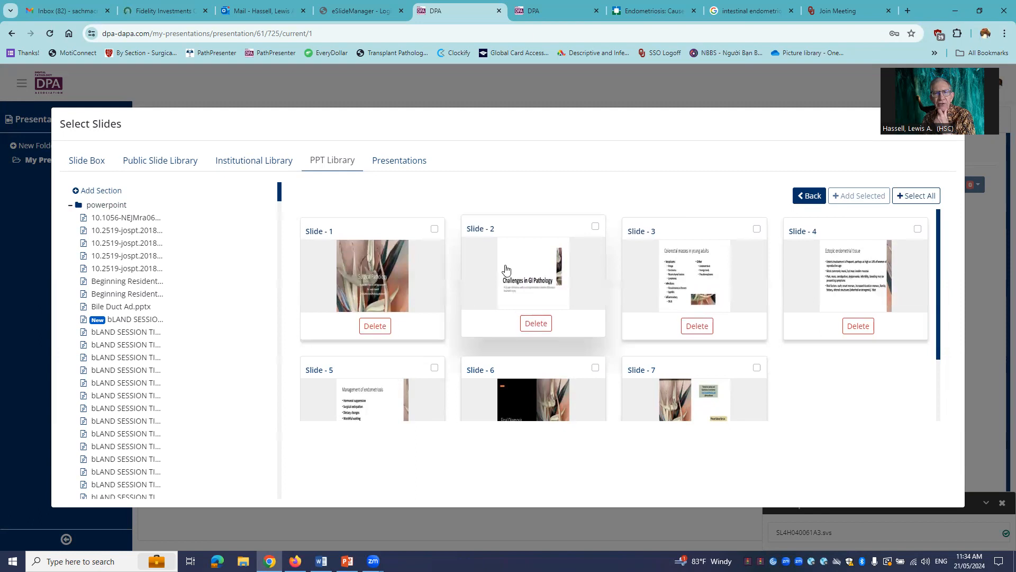
left_click(917, 197)
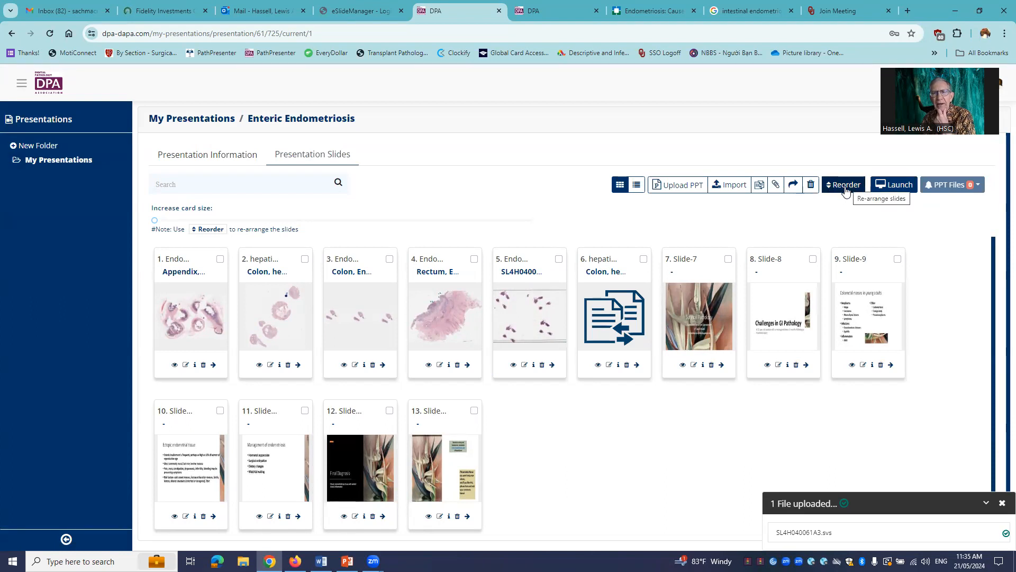
- Start rearranging the slides: place the SL4H040061A3 slide right after Slide-9 and the Appendix, Endometriosis slide right after Slide-10
left_click(846, 190)
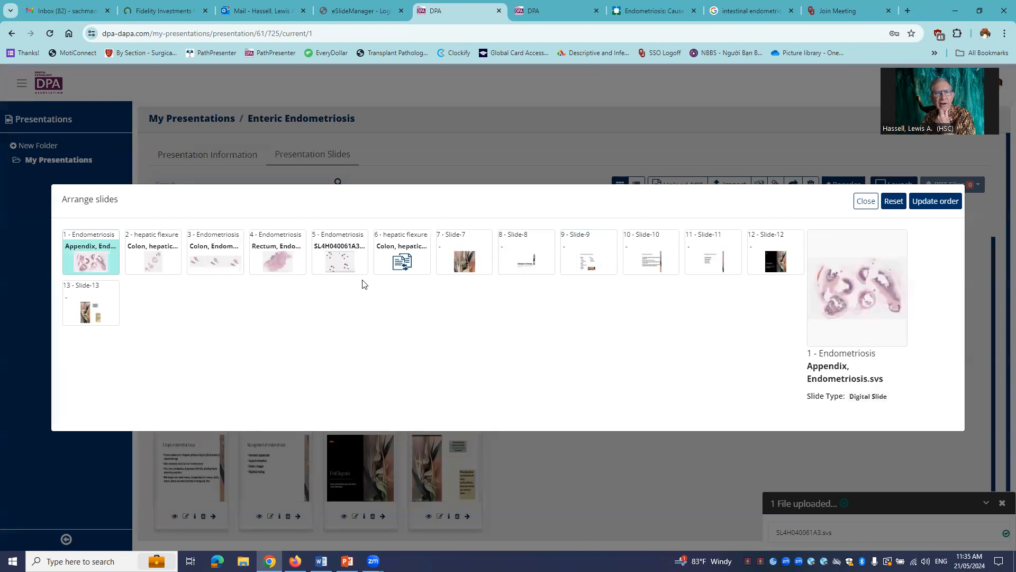
left_click_drag(343, 235, 572, 258)
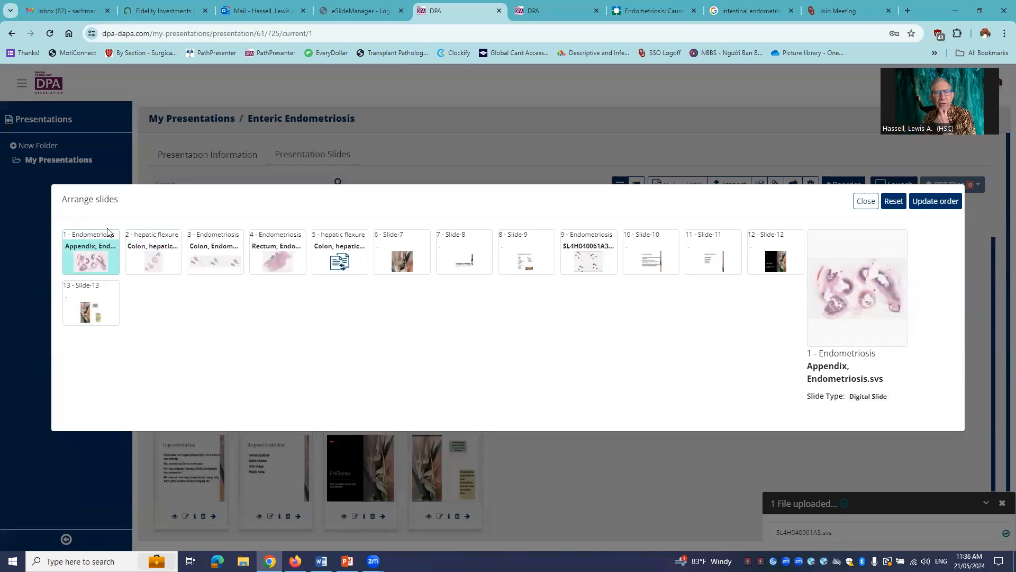
left_click_drag(93, 236, 652, 250)
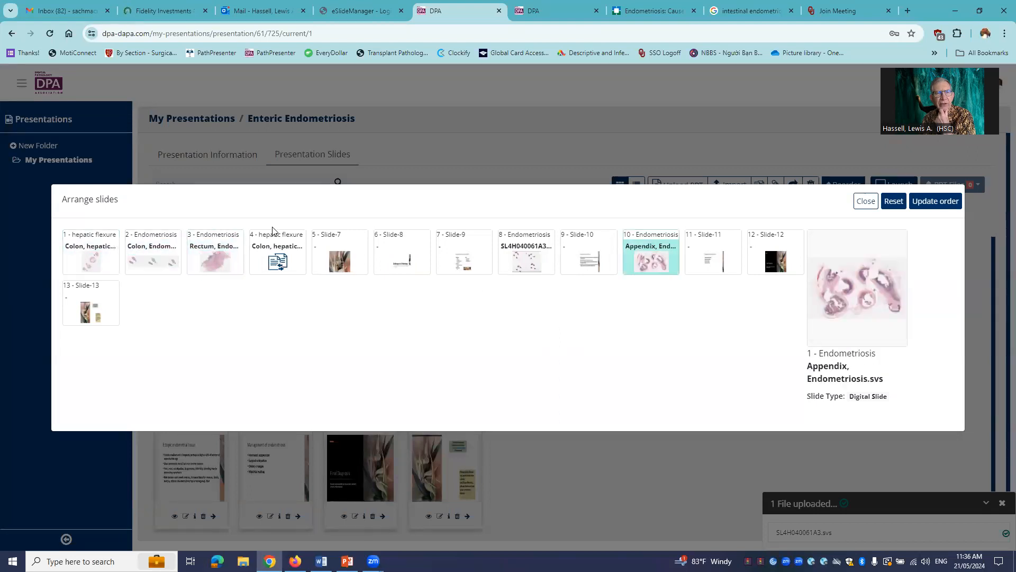
- Move the hepatic flexure comparison slide behind the Appendix slide and the Rectum slide behind Slide-11, and save the new order
left_click_drag(266, 233, 677, 248)
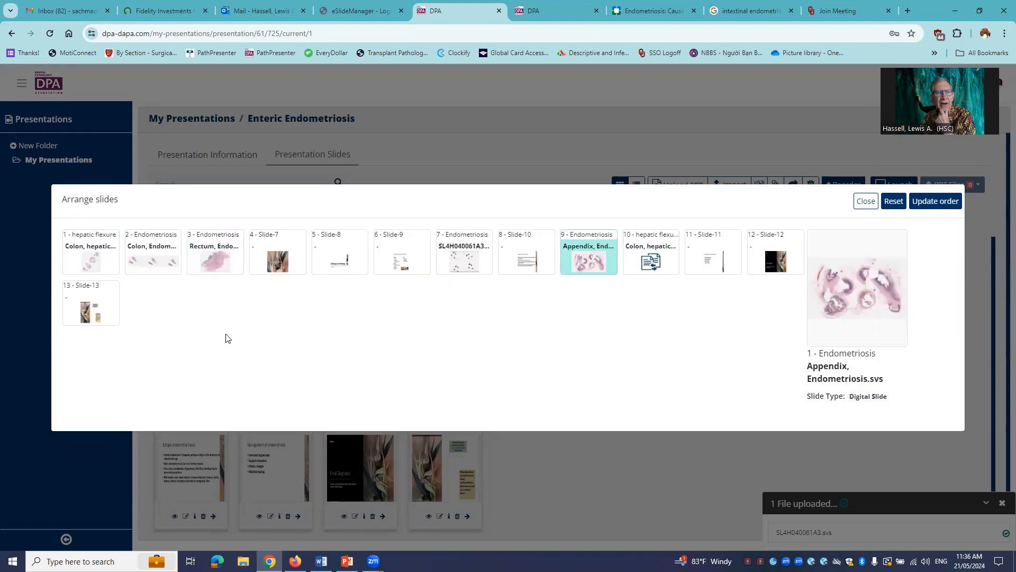
left_click(215, 242)
left_click_drag(212, 234, 705, 241)
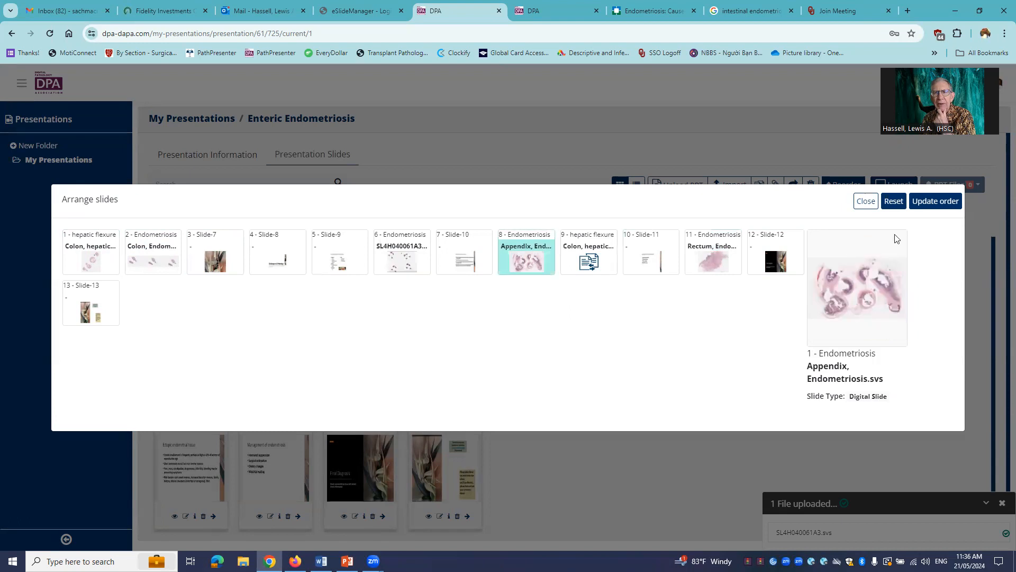
left_click(935, 204)
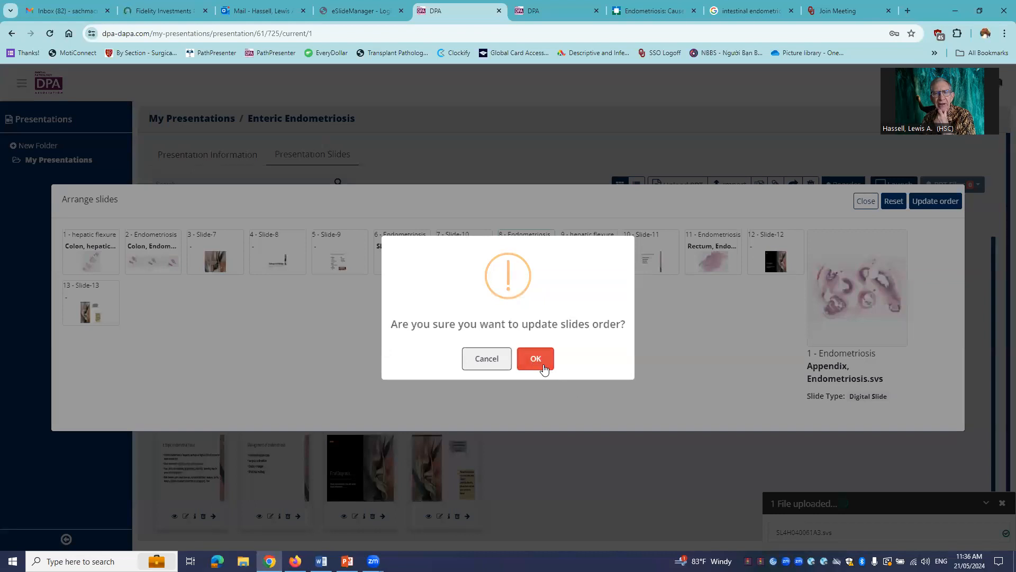
left_click(536, 360)
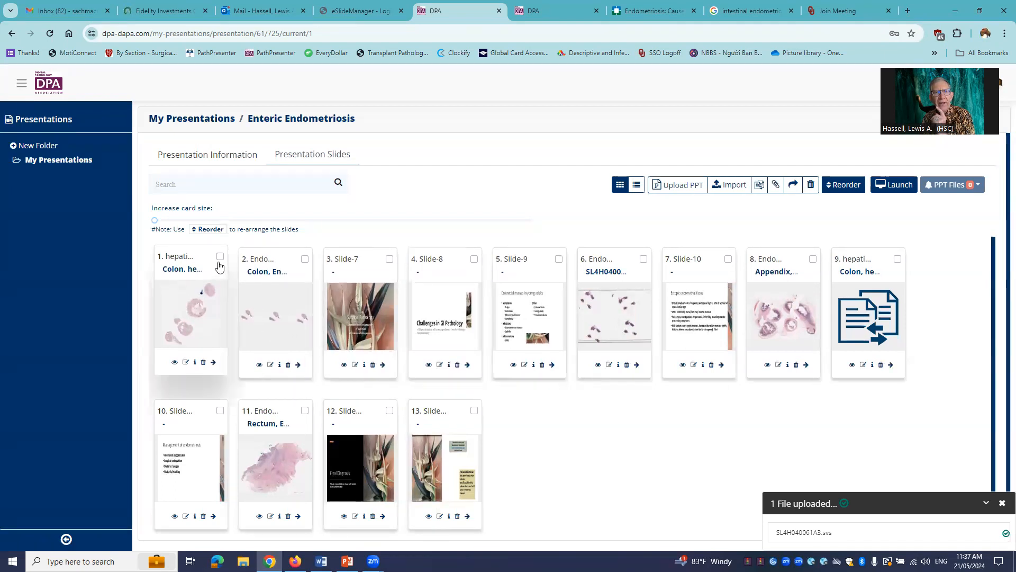
- Delete the first two slides, Colon, hepatic flexure and Colon, Endometriosis, from the presentation
left_click(220, 258)
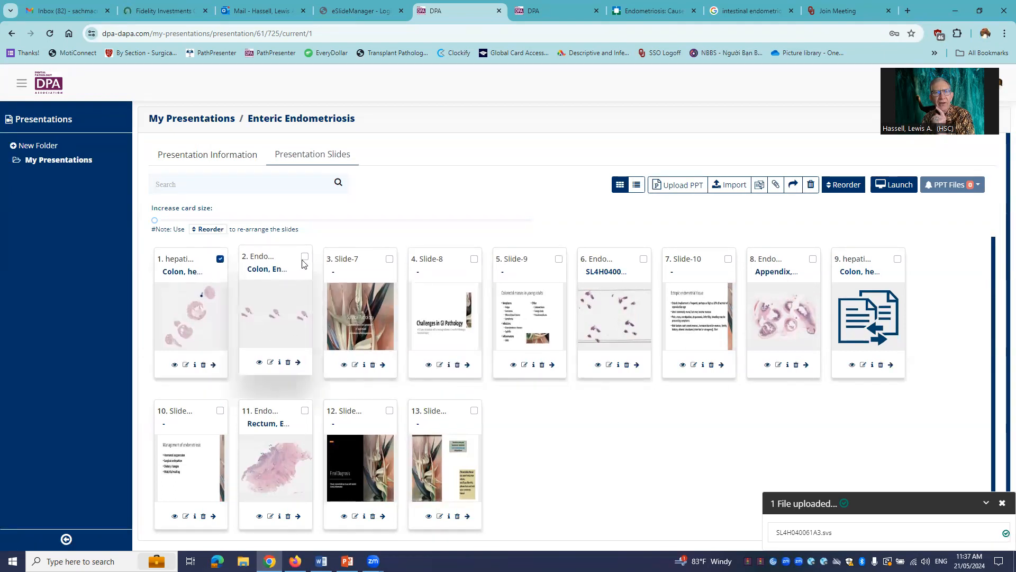
left_click(304, 259)
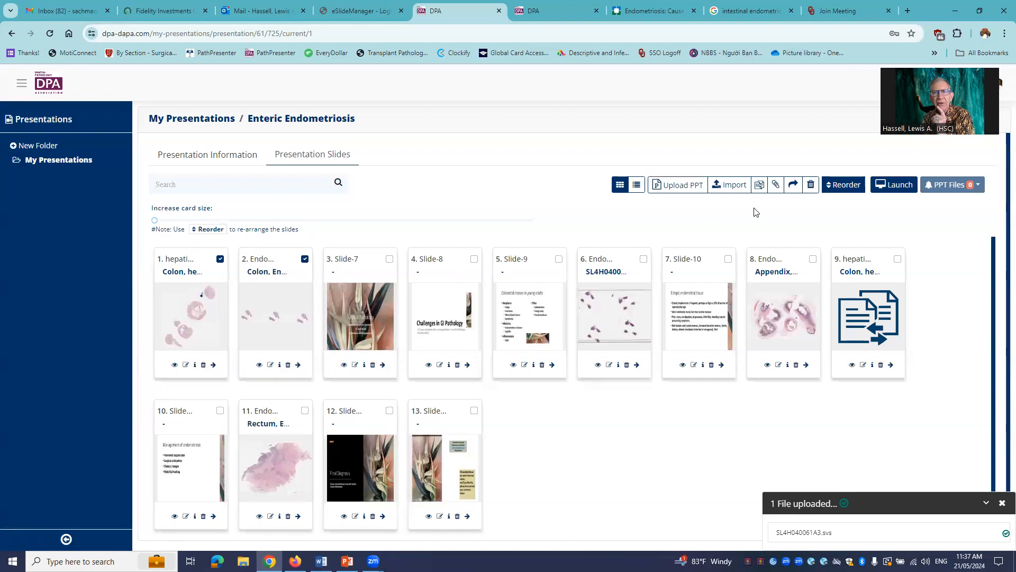
left_click(811, 188)
left_click(538, 367)
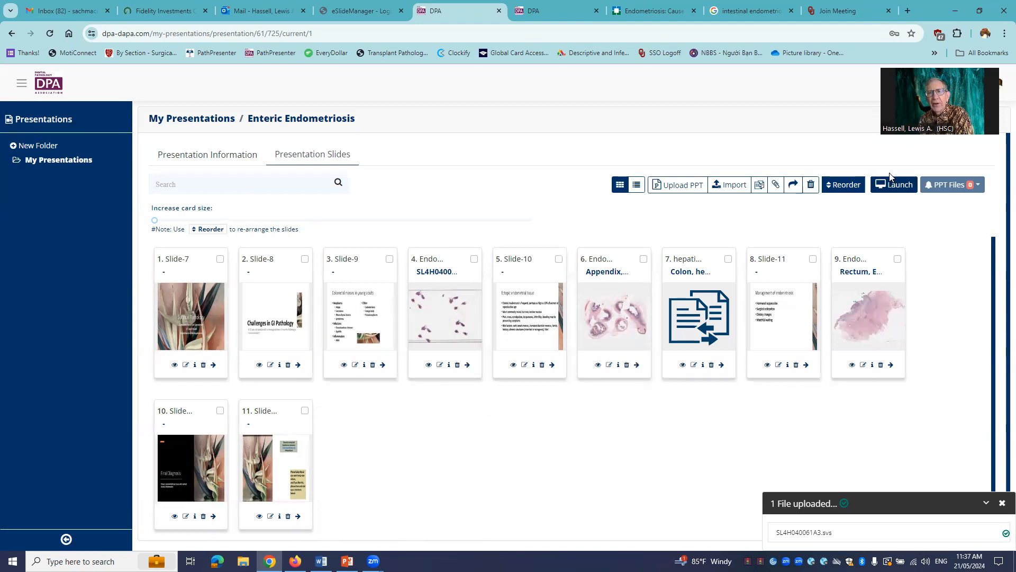
- Launch the presentation and go through its slides one by one up to the hepatic flexure comparison slide
left_click(900, 186)
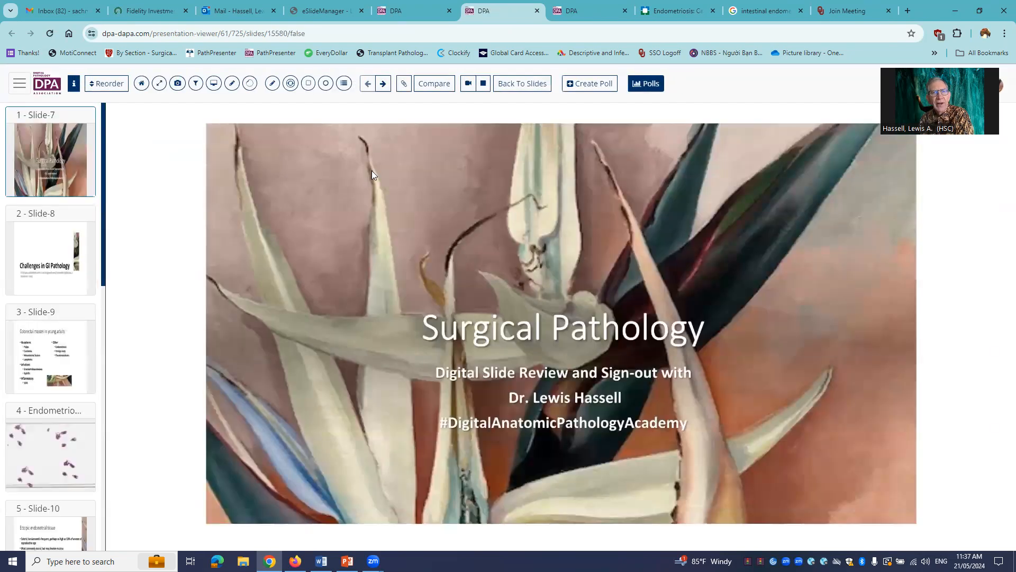
left_click(383, 83)
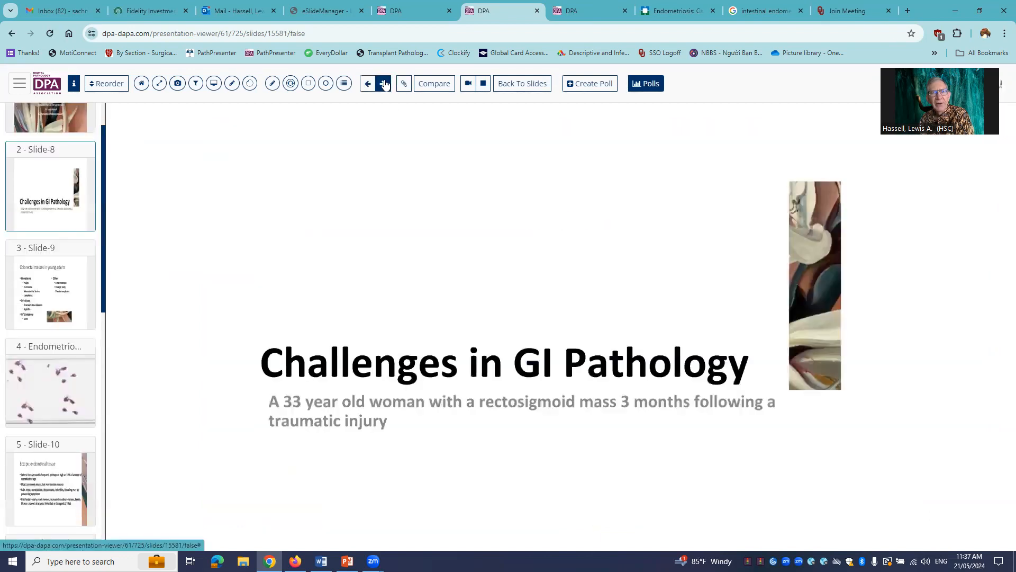
left_click(383, 83)
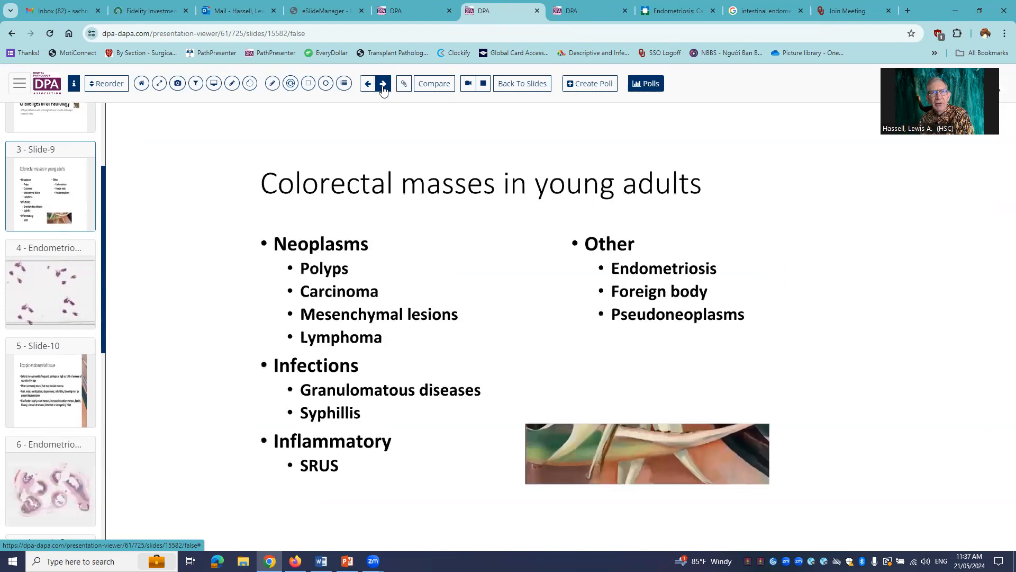
left_click(384, 84)
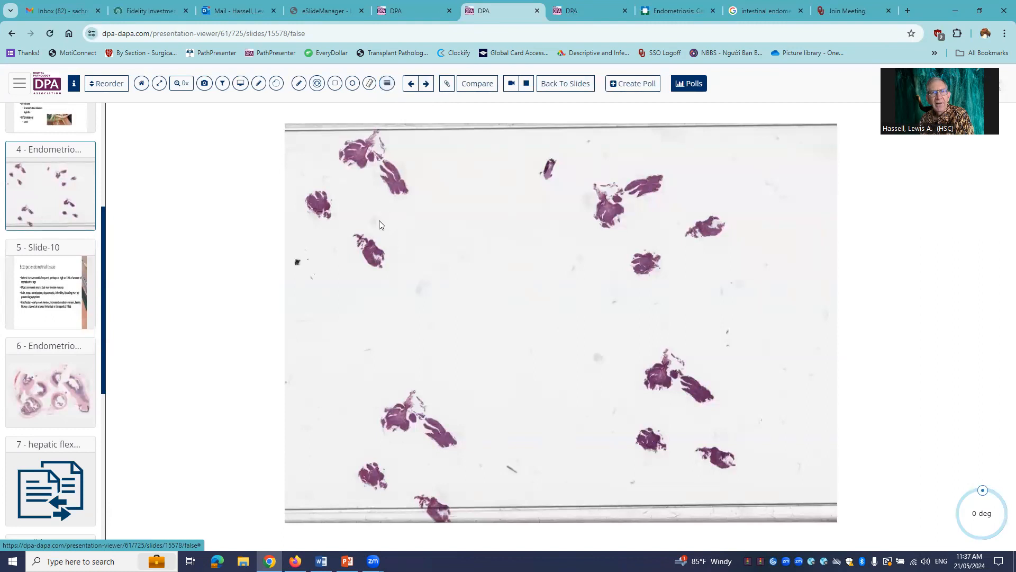
left_click(426, 85)
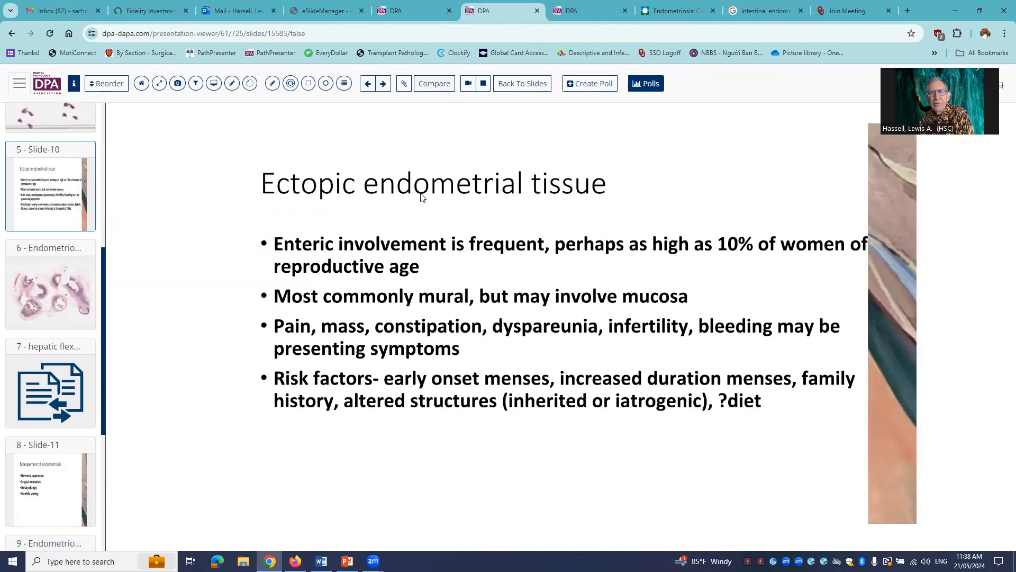
left_click(383, 84)
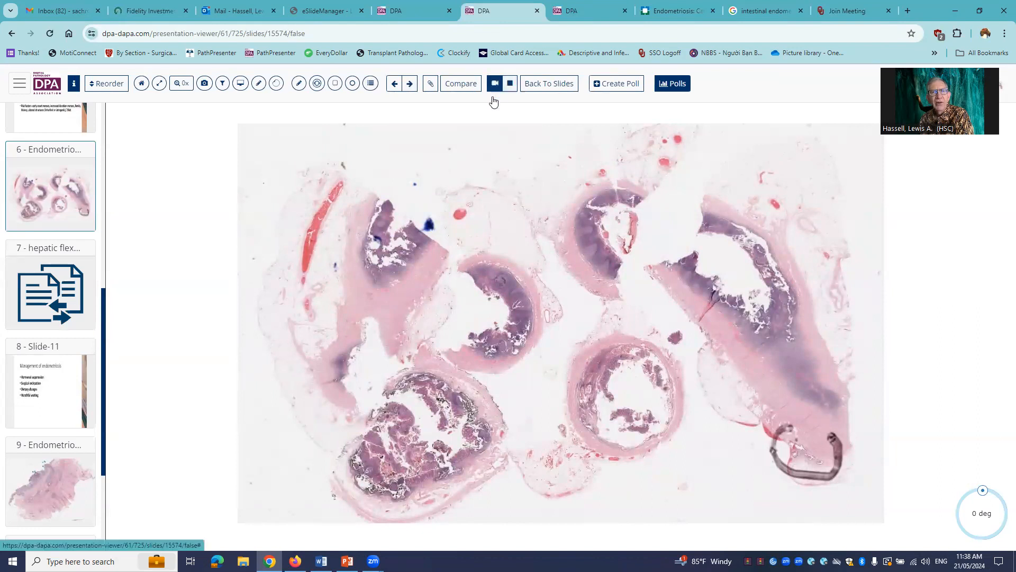
left_click(410, 84)
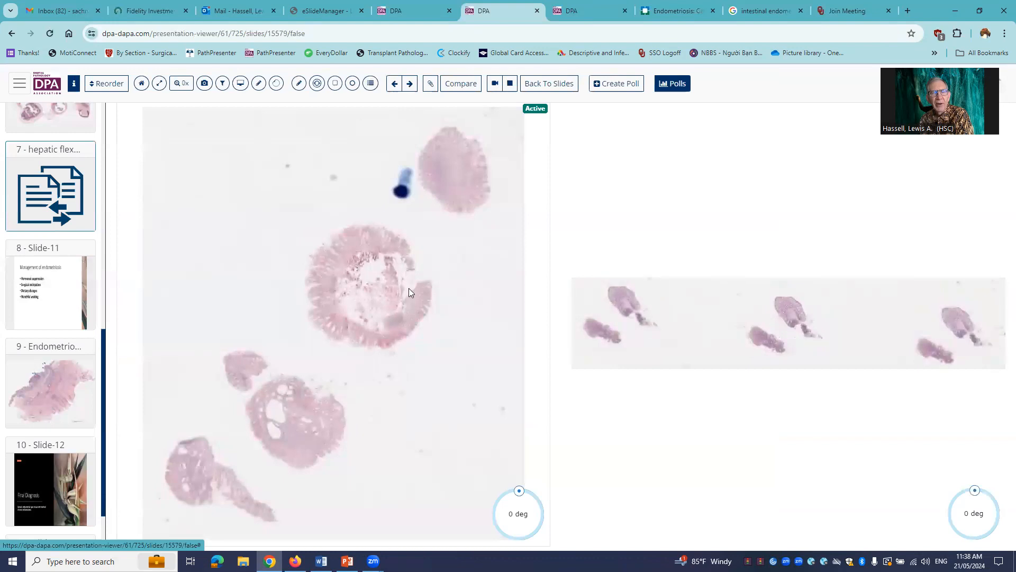
- Examine both tissue images of the comparison slide at higher magnification and advance to the Management of endometriosis slide
scroll(368, 299, "up", 1)
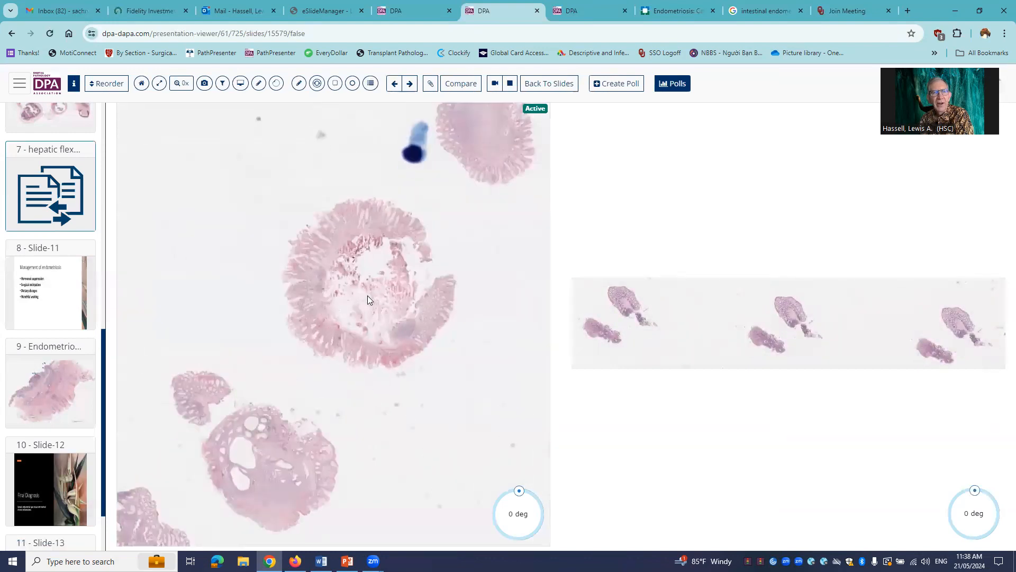
scroll(367, 300, "down", 1)
scroll(739, 341, "up", 1)
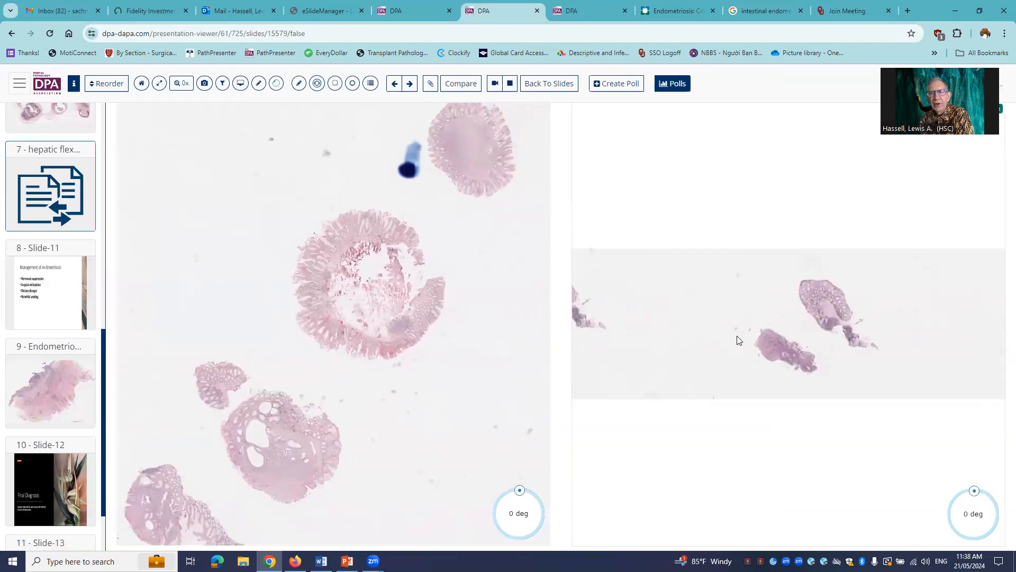
scroll(740, 340, "up", 5)
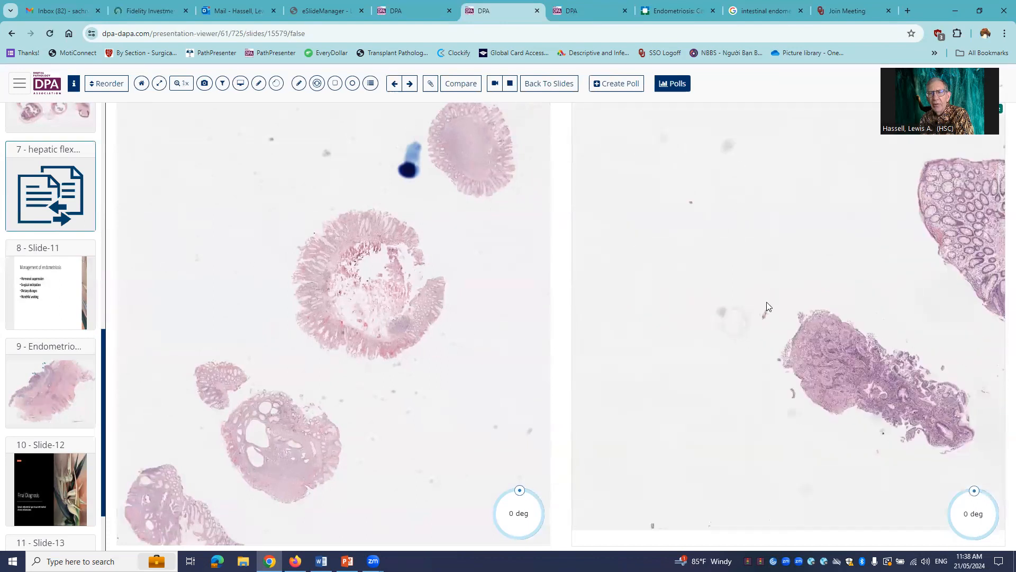
scroll(767, 306, "up", 4)
scroll(791, 325, "down", 4)
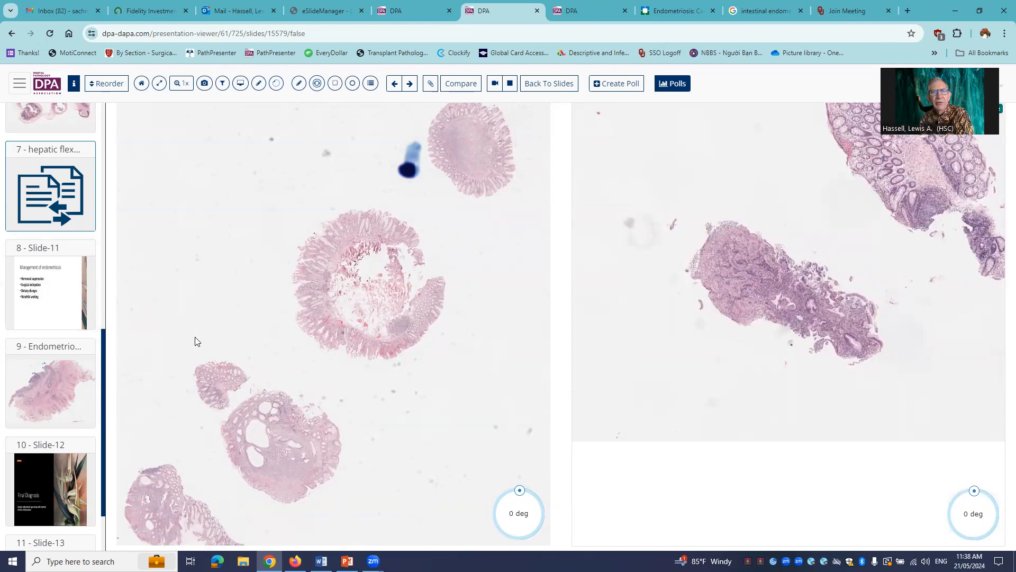
left_click(409, 89)
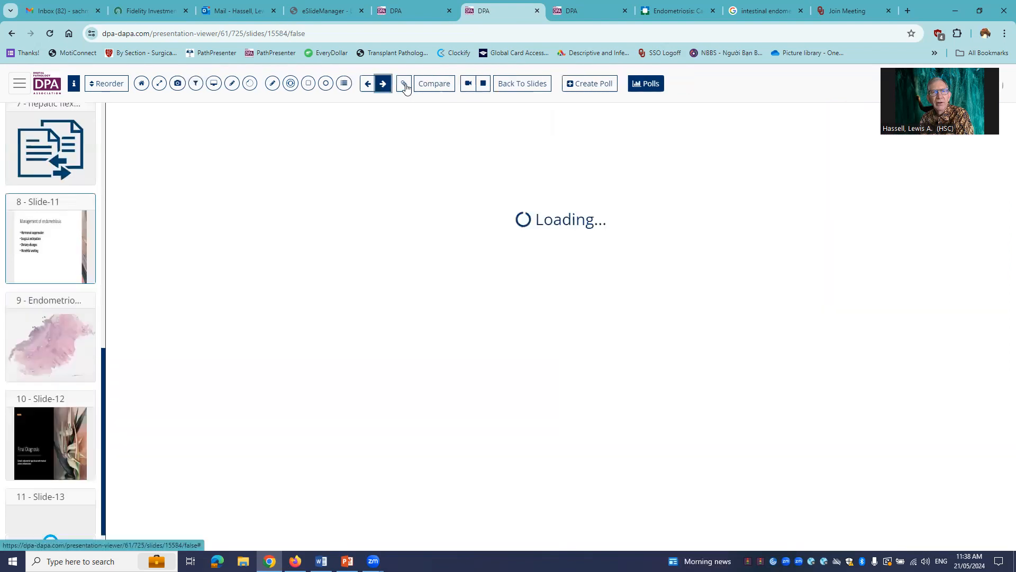
left_click(406, 85)
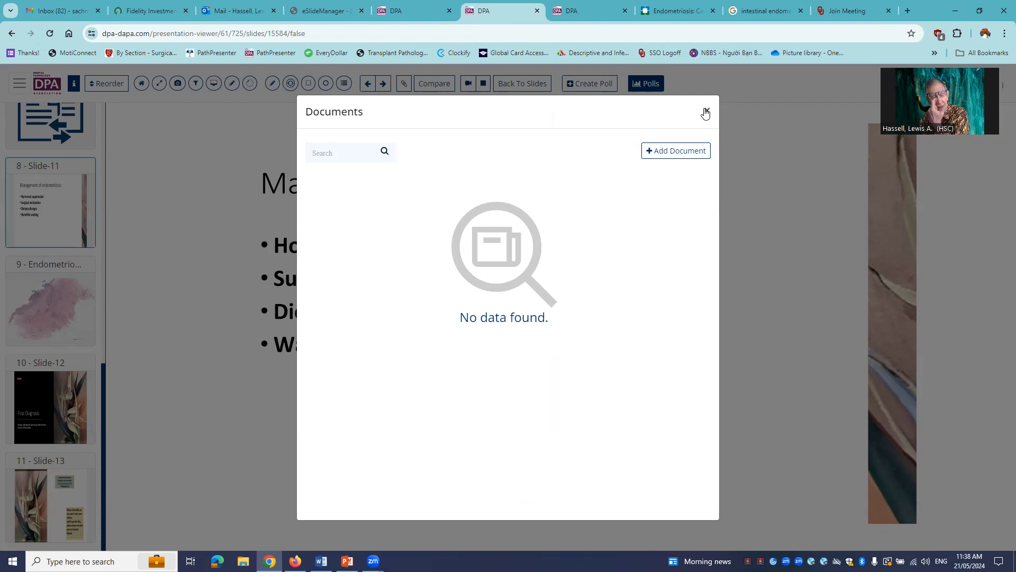
left_click(676, 151)
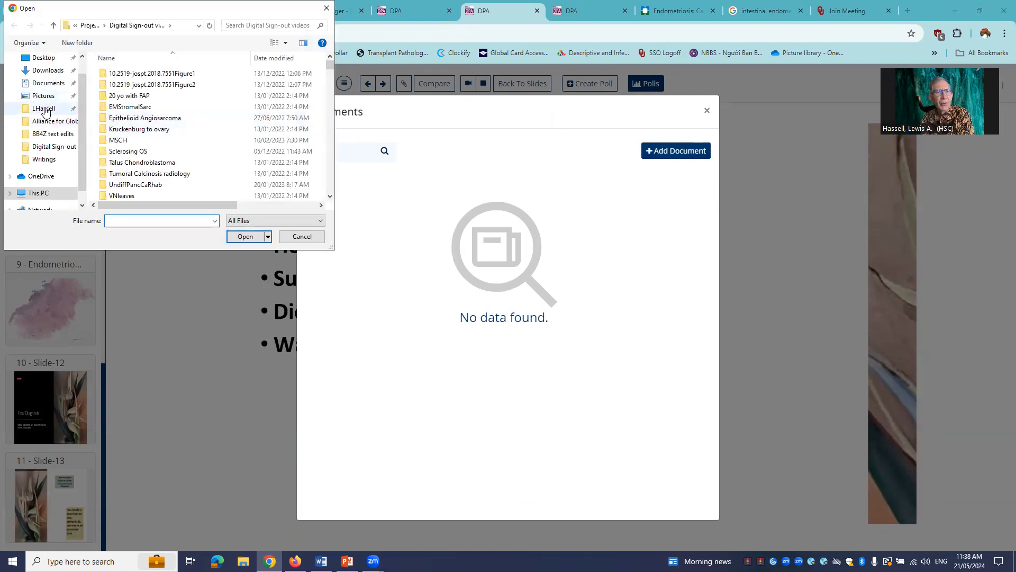
left_click(46, 83)
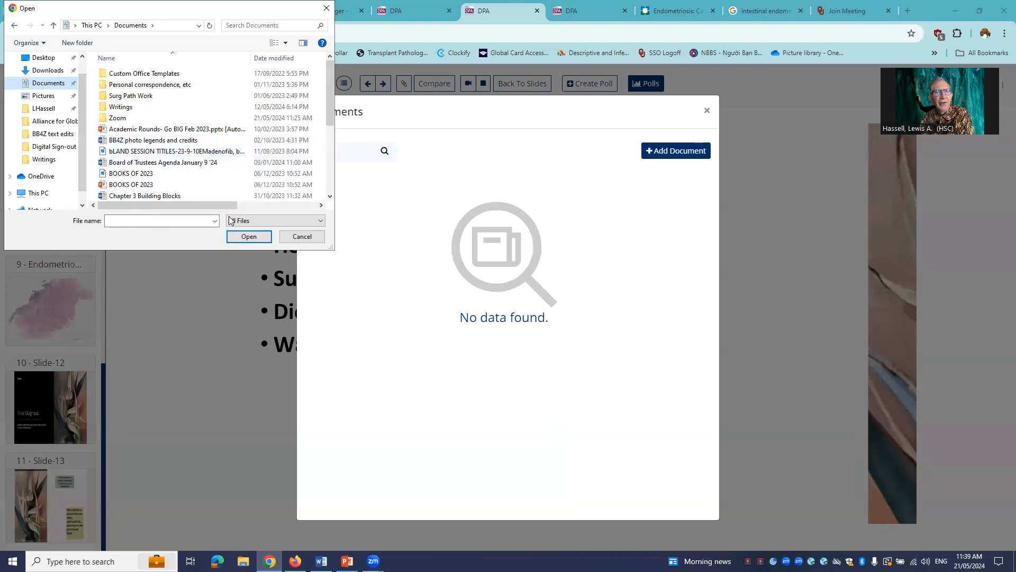
left_click(326, 9)
left_click(708, 113)
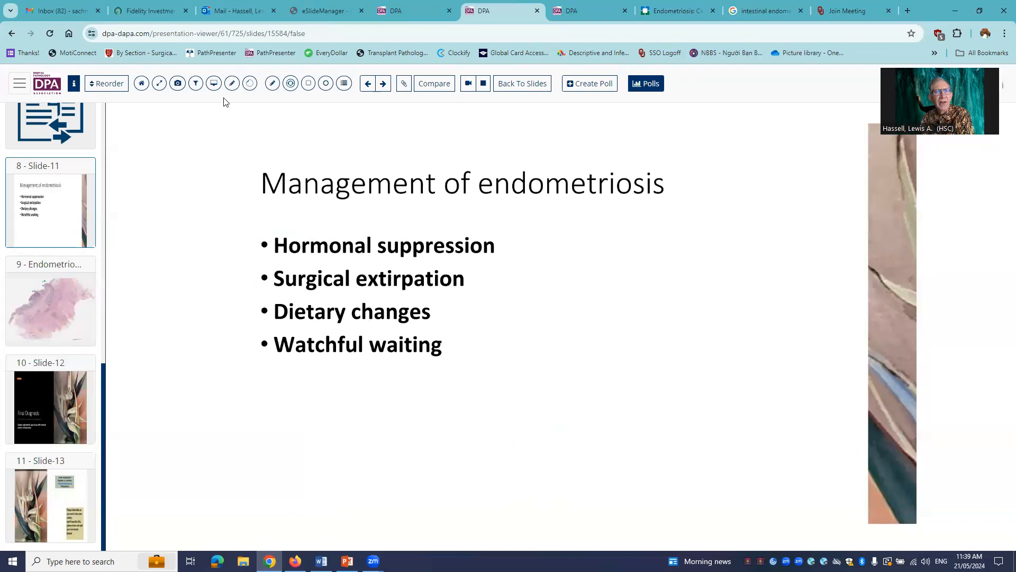
- Annotate the Rectum, Endometriosis slide with a rectangle around the reddish vessel near the centre, commented "vascular invasion", and save the annotation
left_click(382, 84)
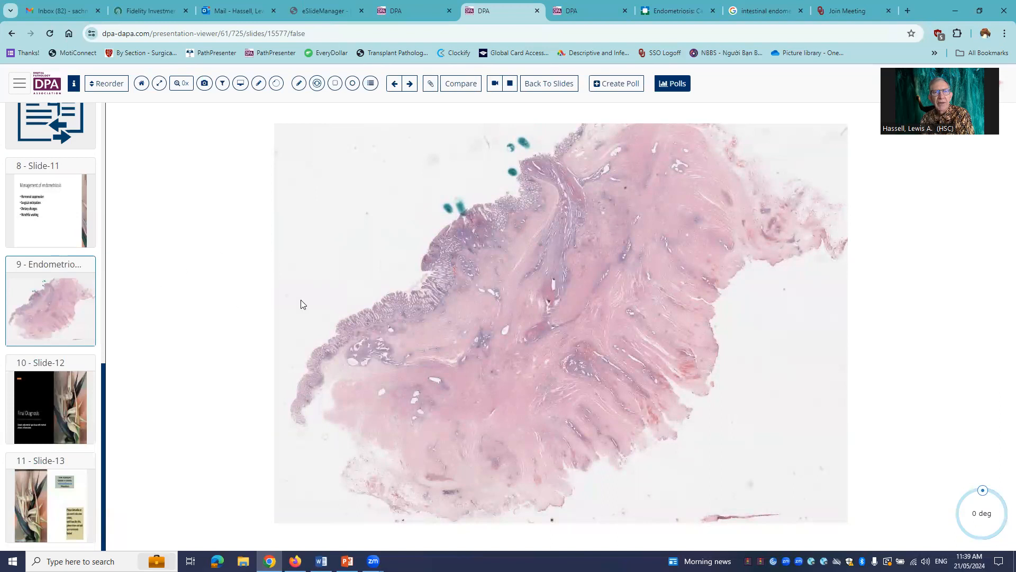
scroll(512, 301, "up", 5)
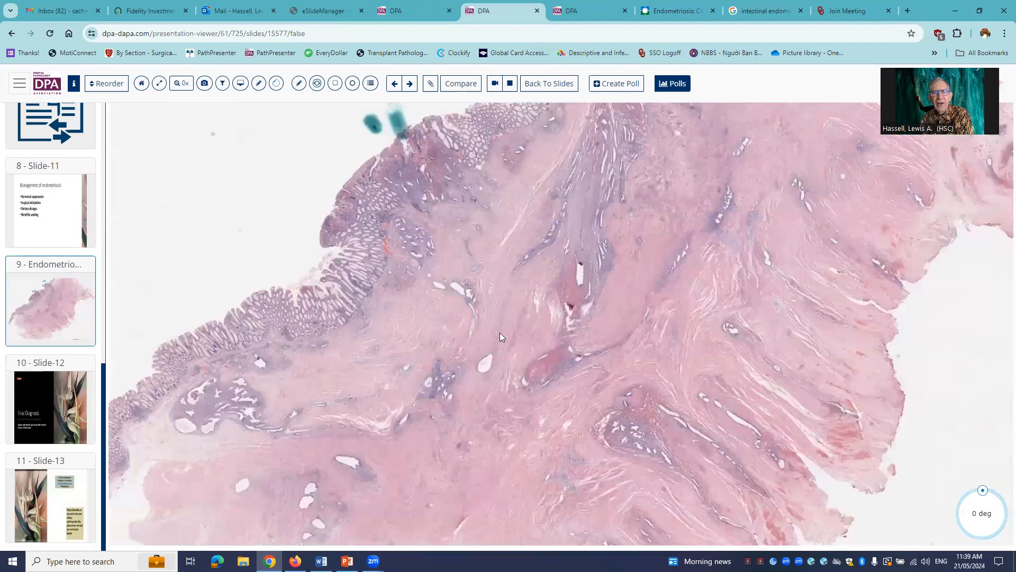
left_click_drag(496, 305, 454, 190)
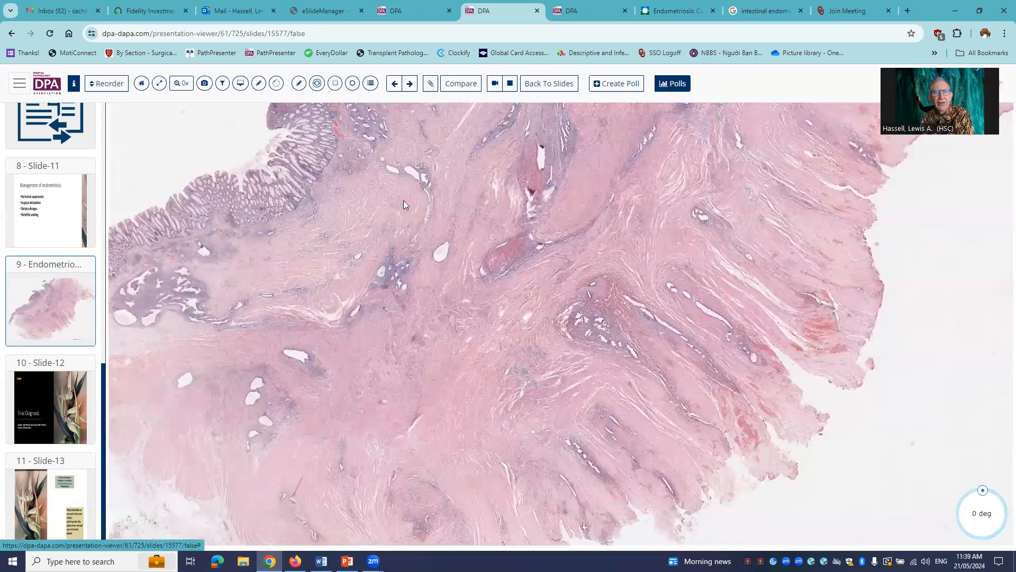
mouse_move(472, 211)
left_mouse_down()
mouse_move(507, 290)
mouse_move(601, 311)
left_mouse_up()
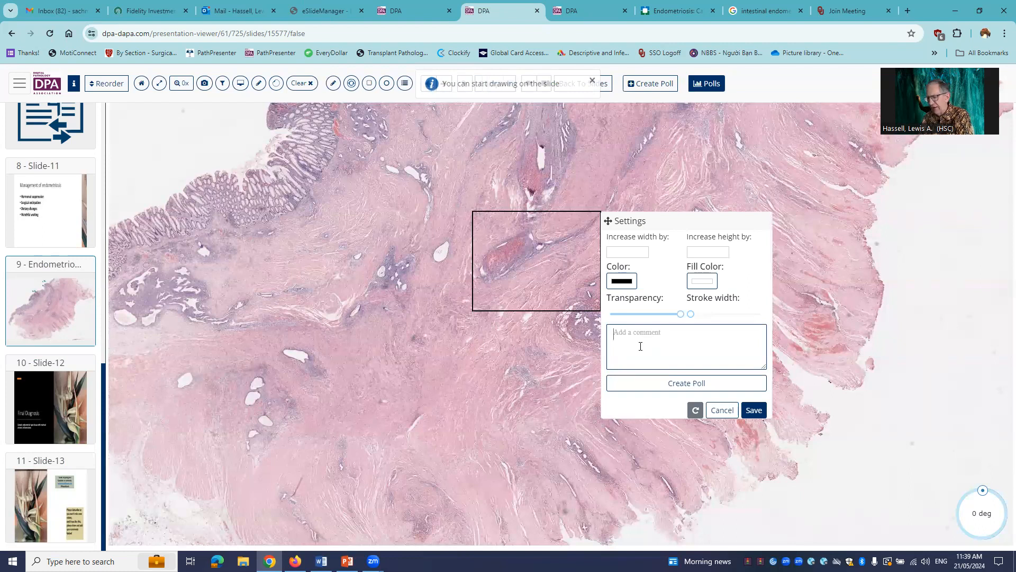
type("vascular")
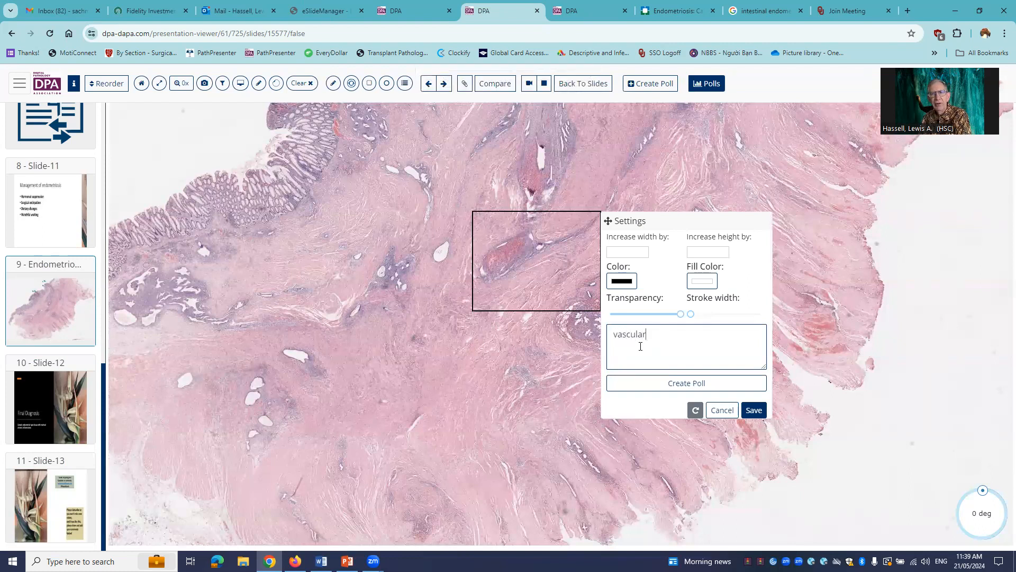
type(" invasion")
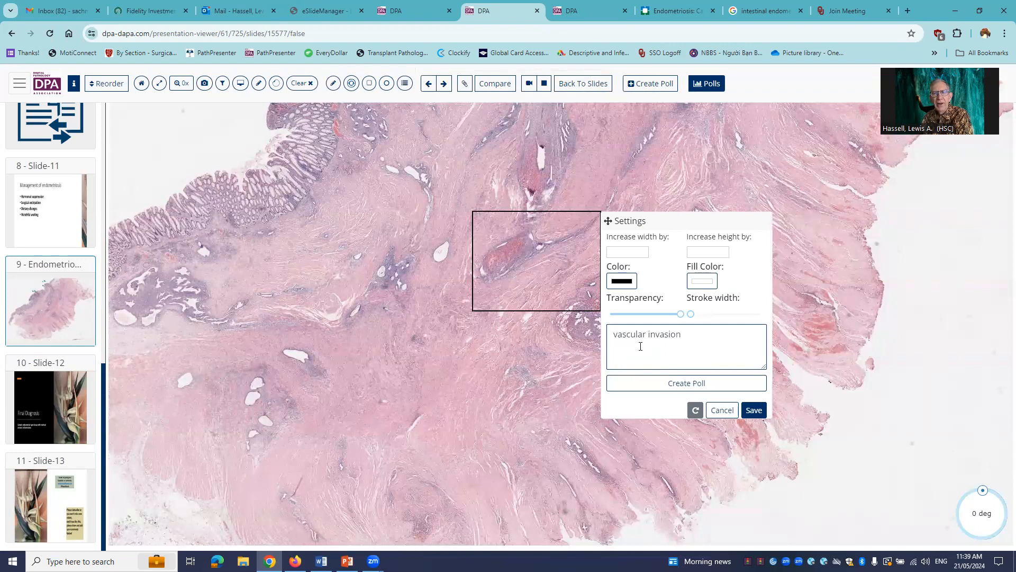
left_click(754, 411)
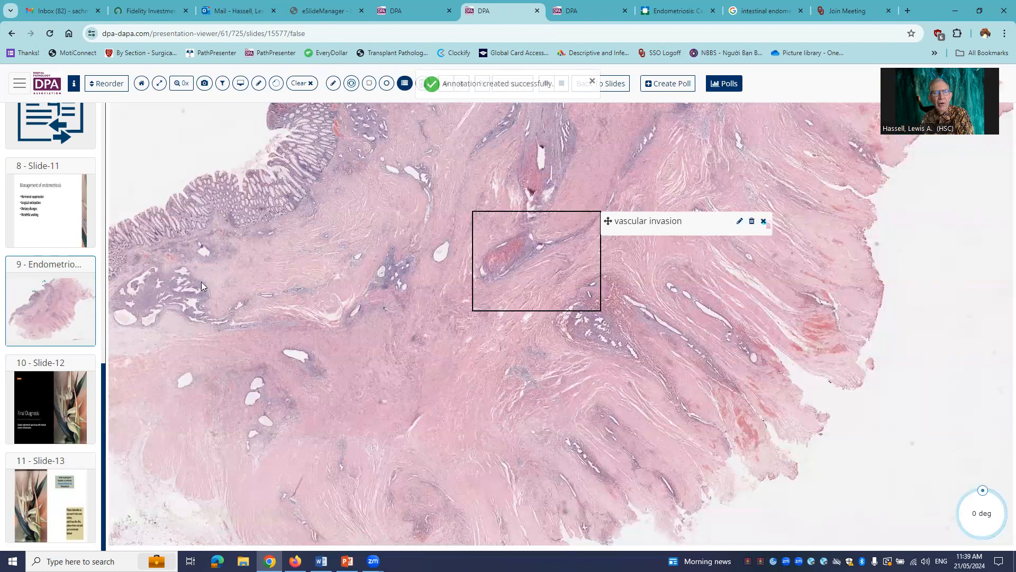
- Draw a rectangle annotation around the mucosal surface area just below the two green ink marks and comment it "surface involvement"
left_click_drag(220, 271, 289, 484)
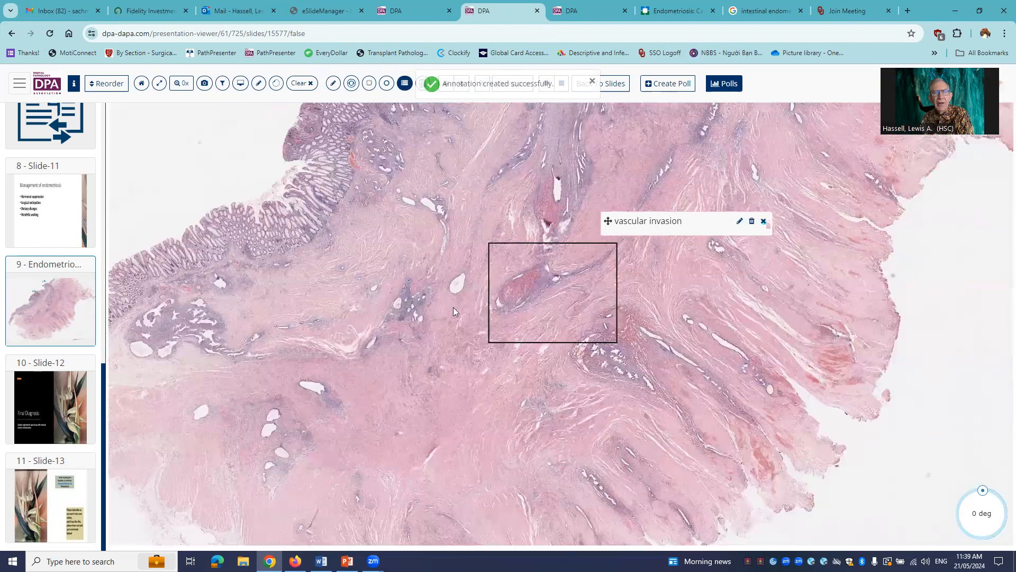
scroll(434, 244, "up", 2)
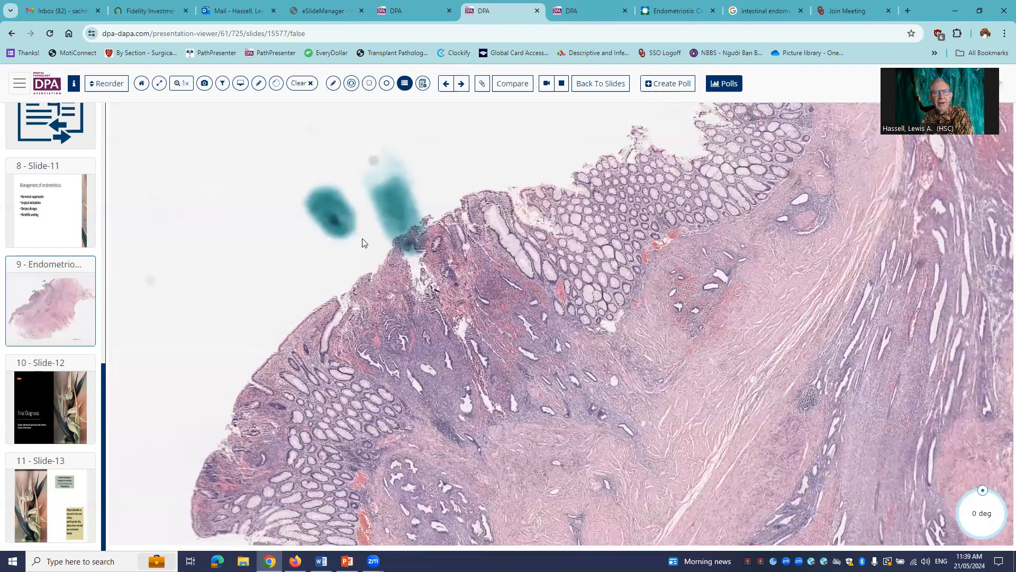
mouse_move(362, 237)
left_mouse_down()
mouse_move(540, 306)
mouse_move(609, 459)
left_mouse_up()
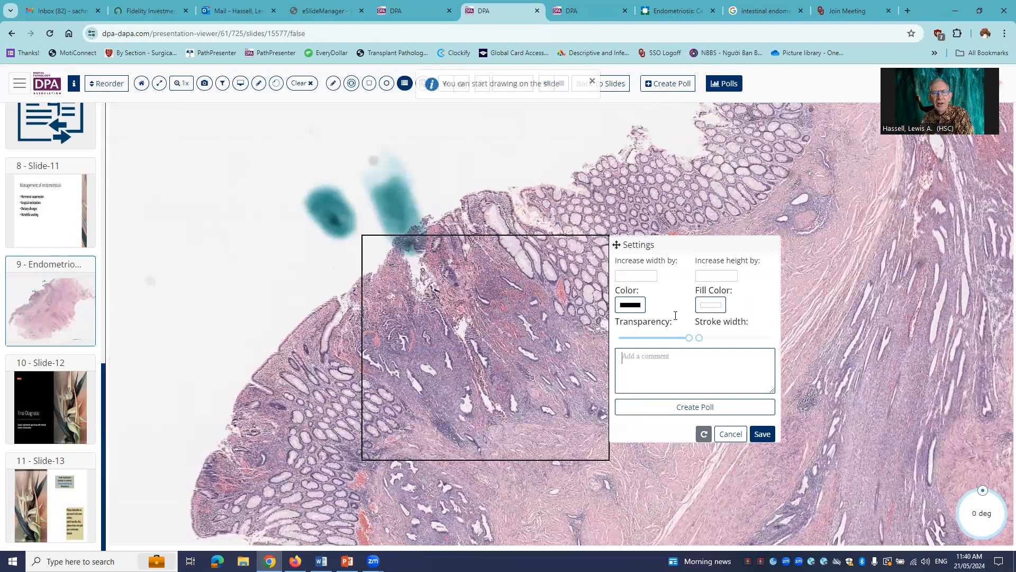
type("surface involvement")
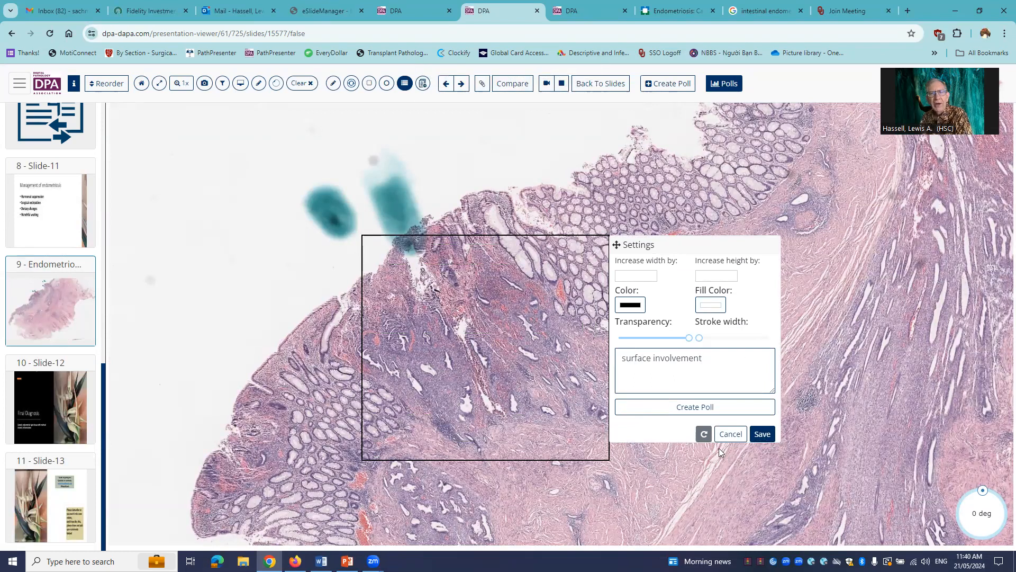
- Start a poll for this annotation with the question "What symptoms might be associated with this region?"
left_click(698, 407)
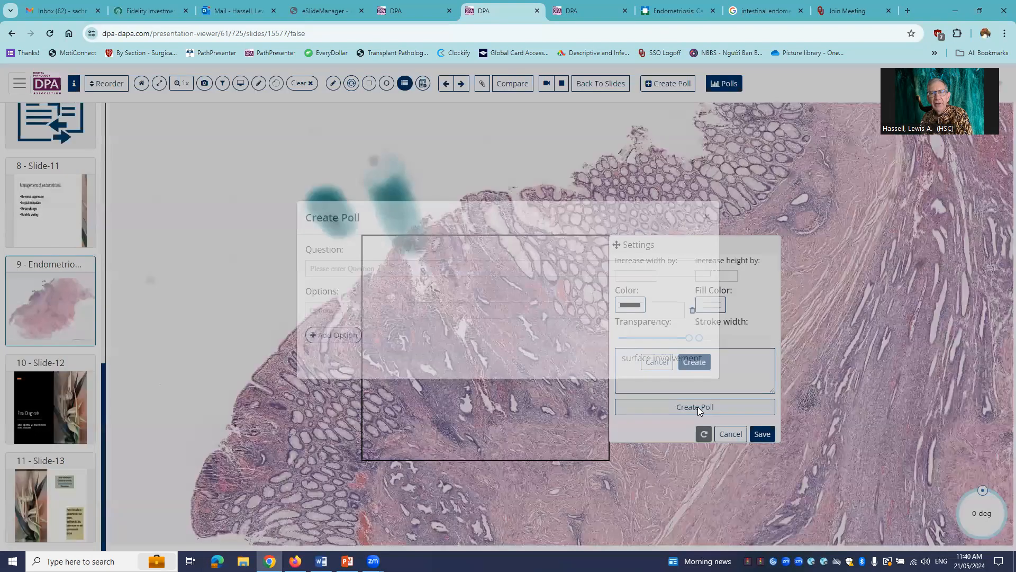
left_click(441, 286)
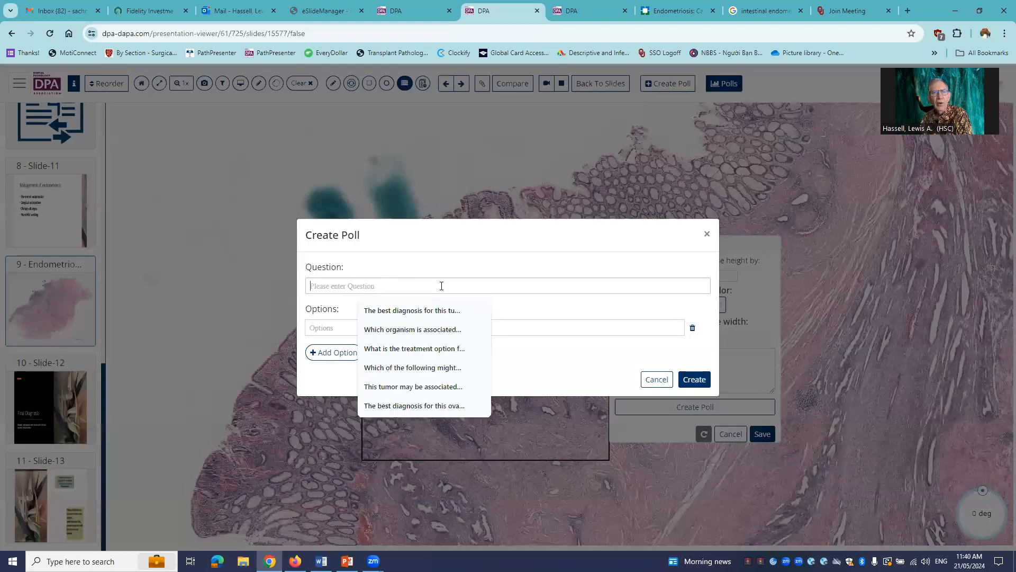
type("What sypm")
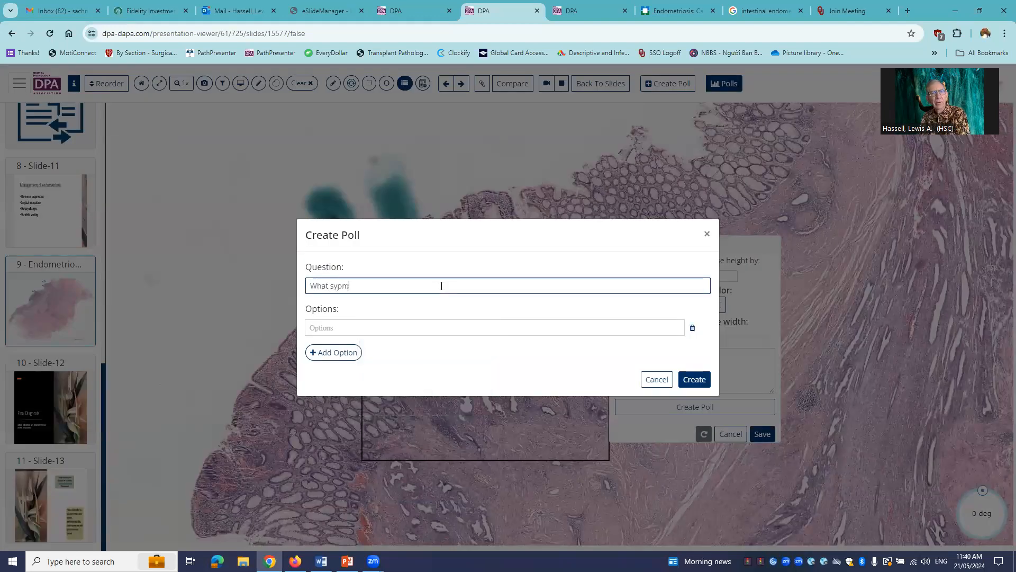
key("BackSpace")
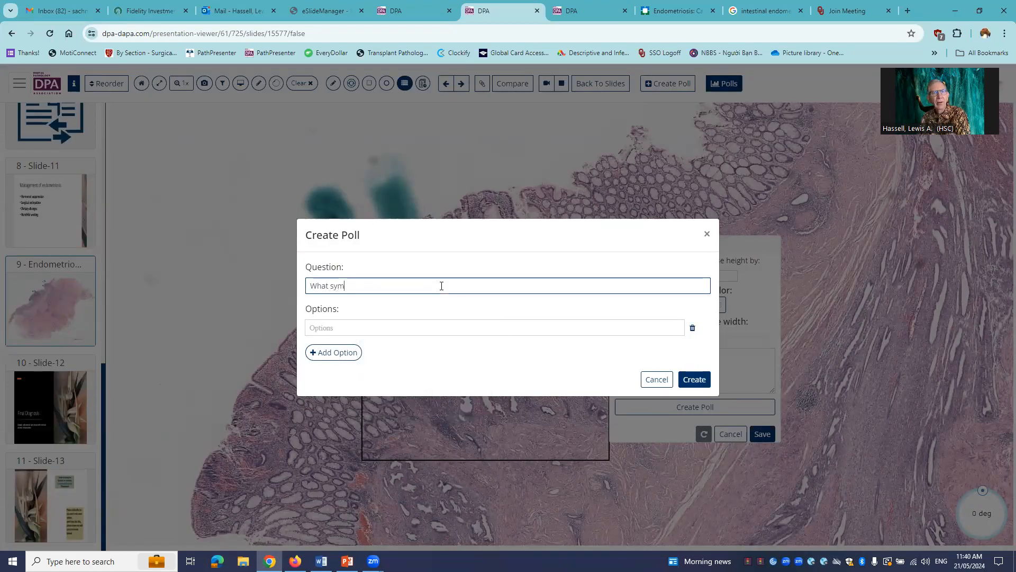
type("pto")
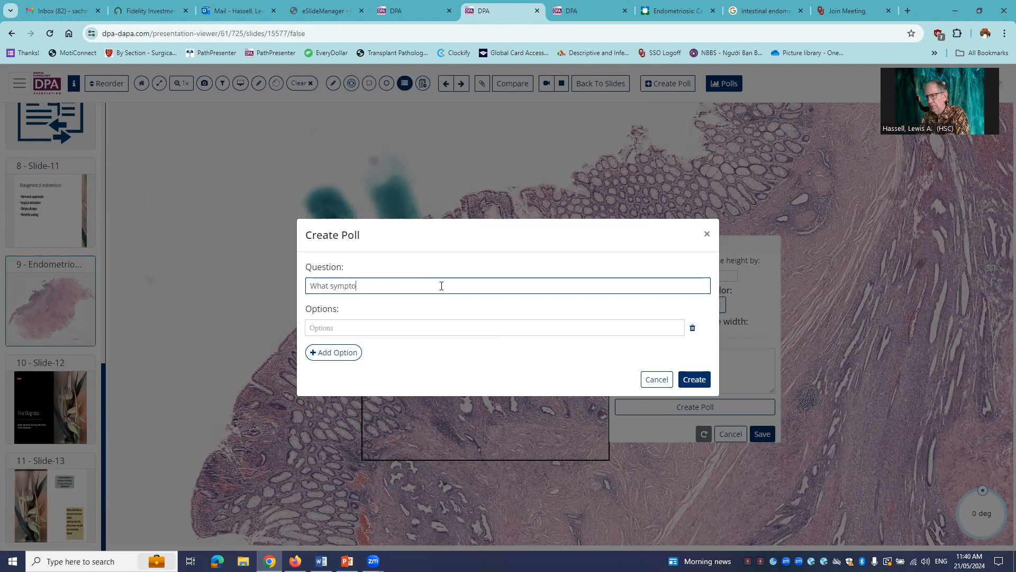
type("ms might ")
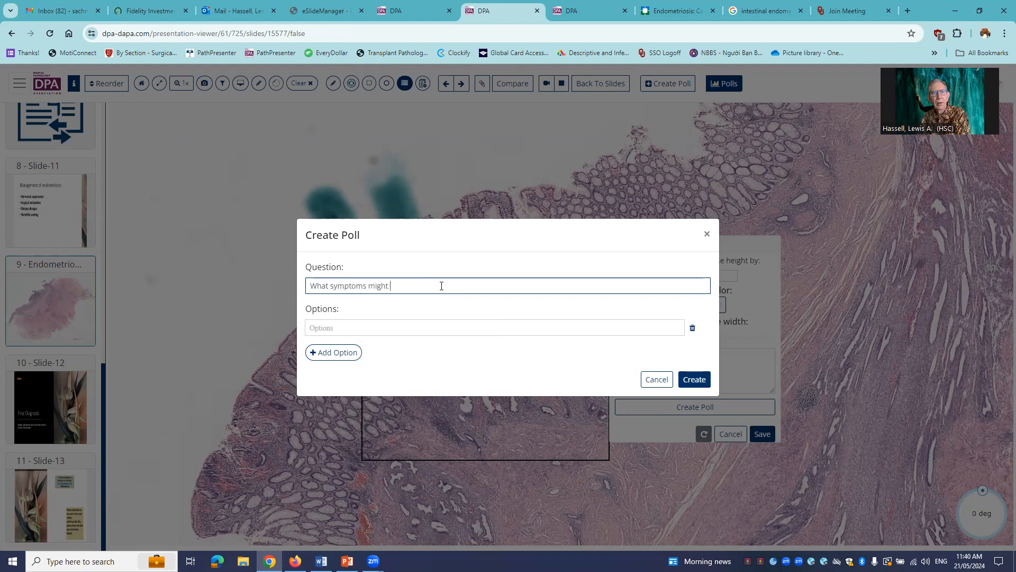
type("be associate")
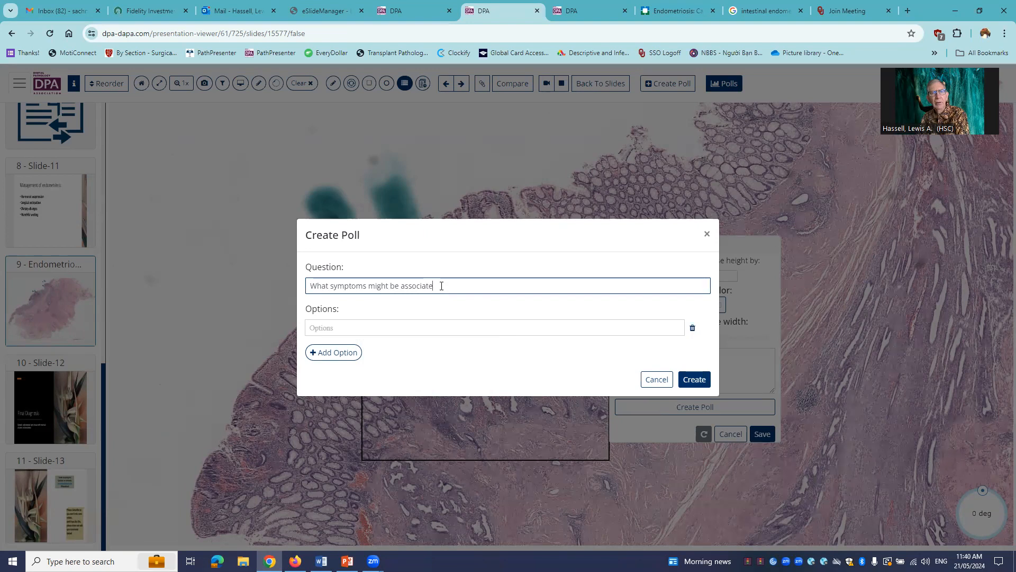
type("d with this ")
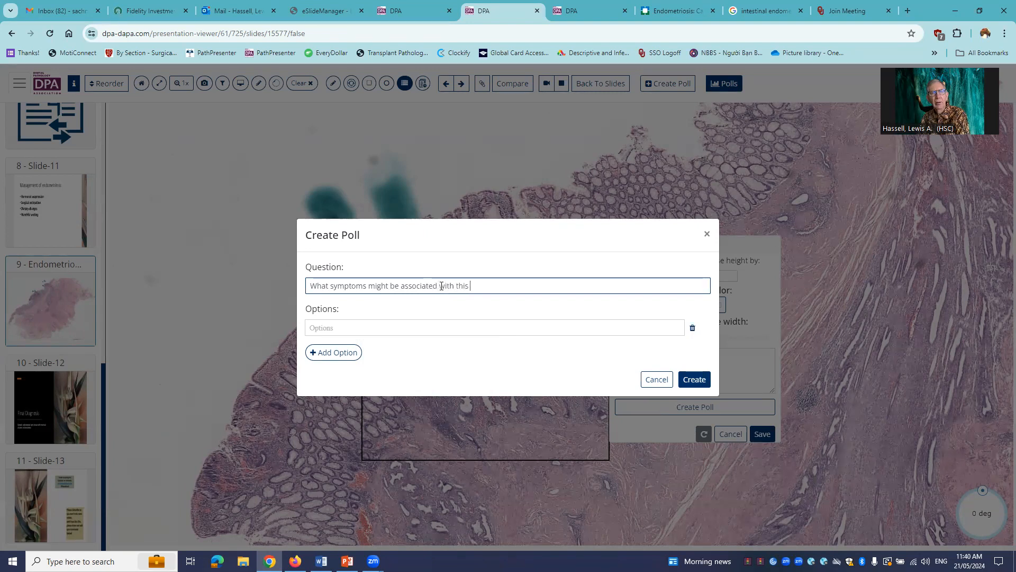
type("region?")
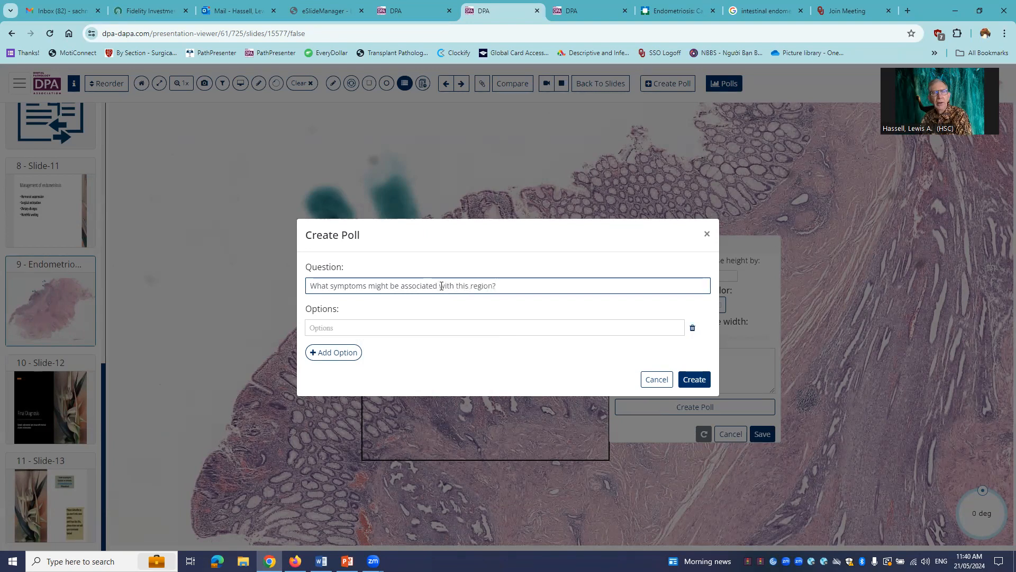
- Enter "pain", "bleeding" and "weight loss" as the first three answer options of the poll
left_click(375, 330)
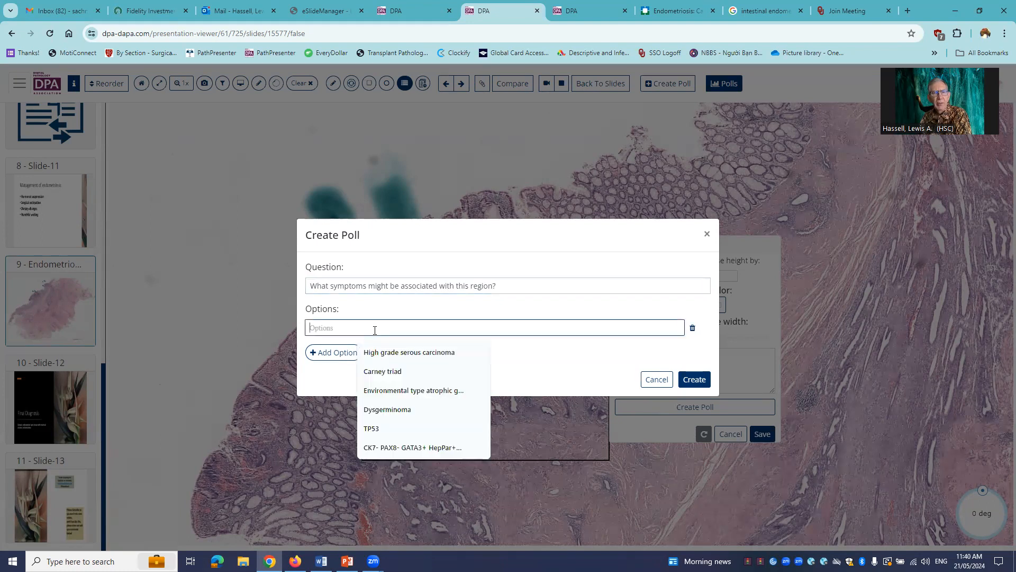
type("pain")
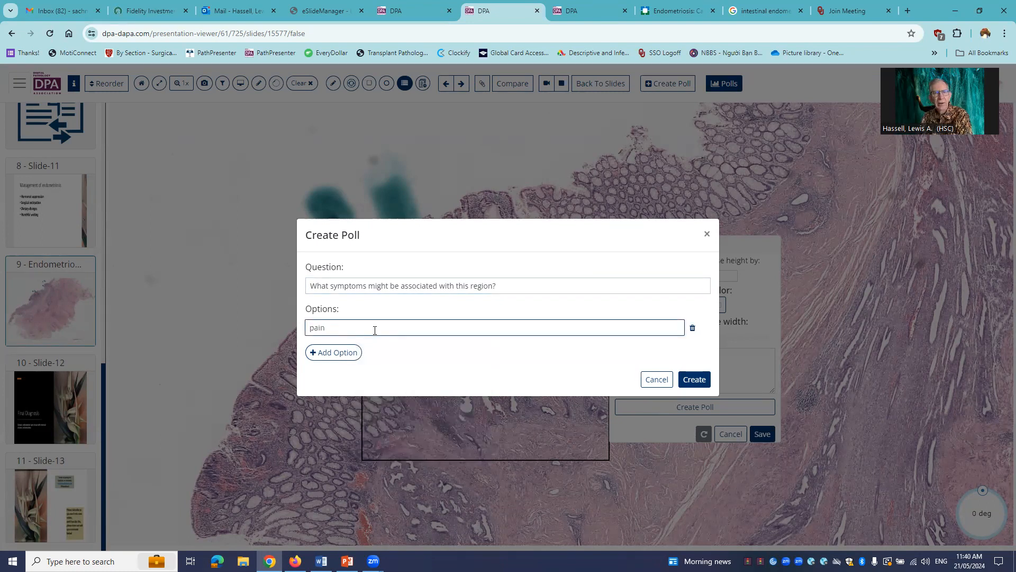
left_click(338, 352)
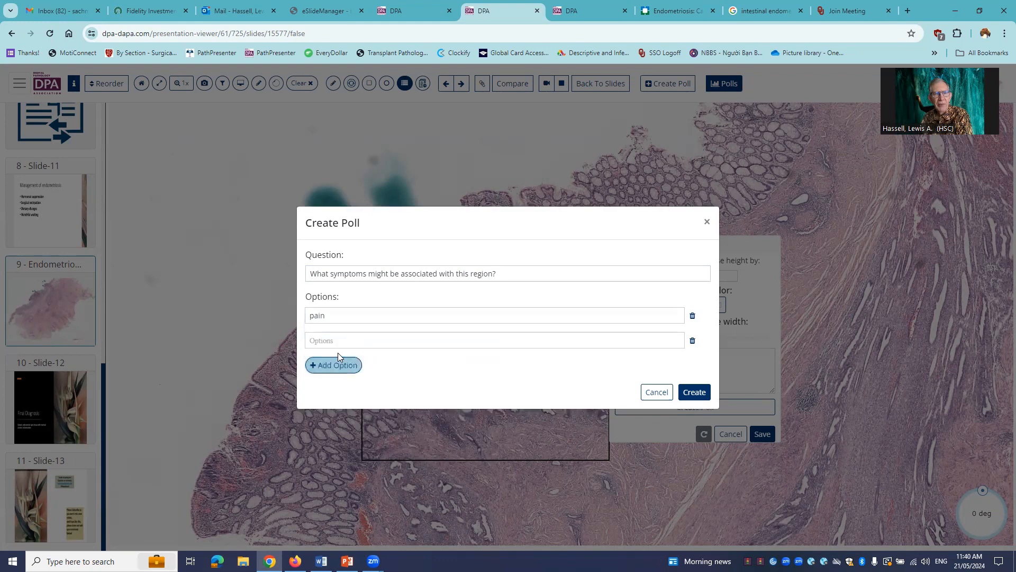
left_click(328, 339)
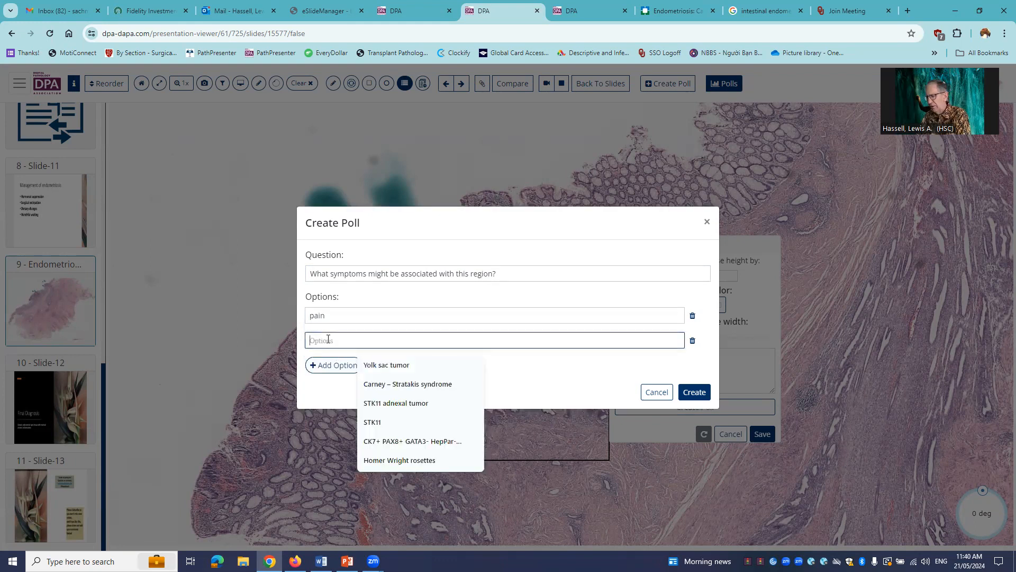
type("bleeding")
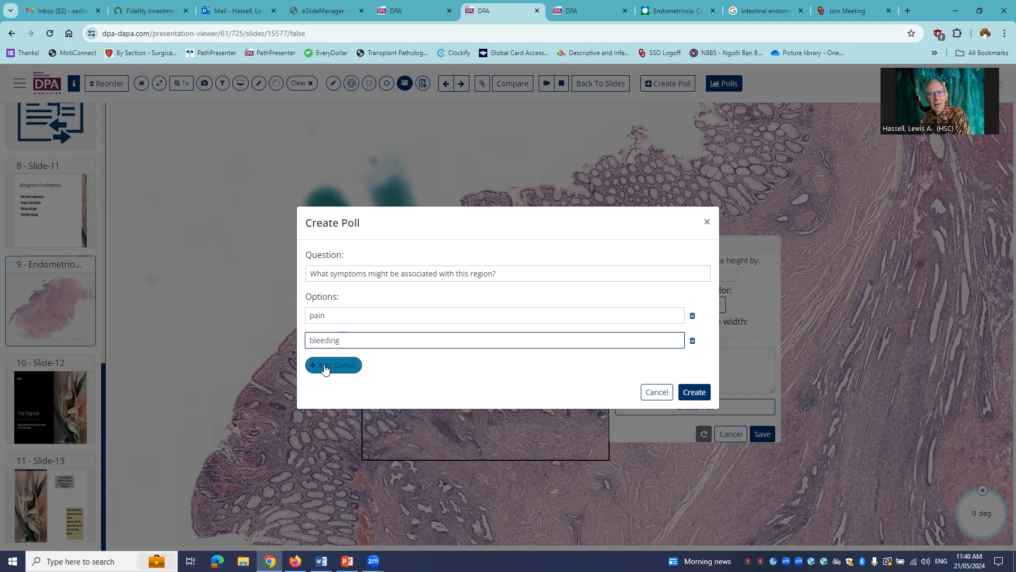
left_click(324, 365)
left_click(320, 354)
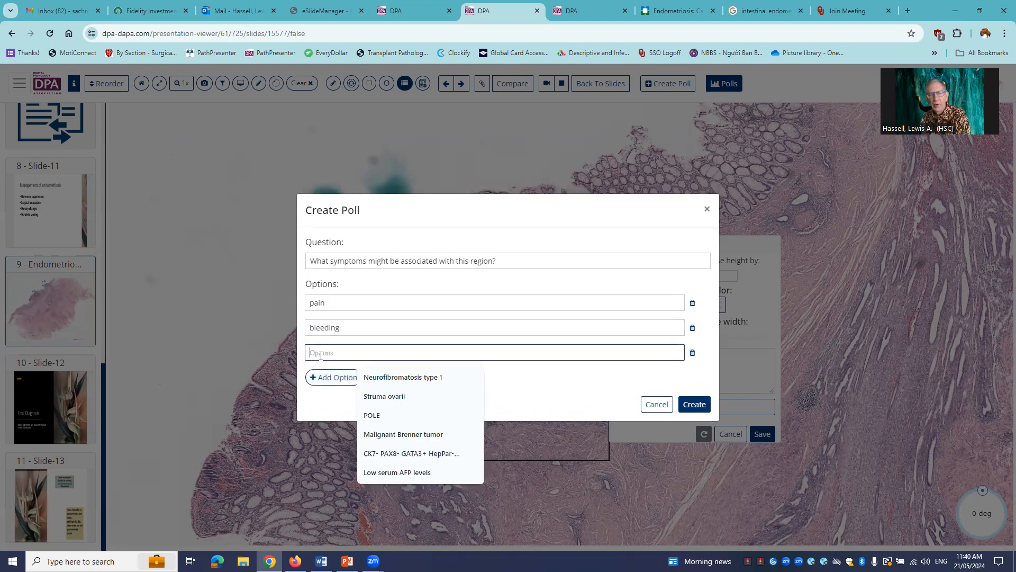
type("weight loss")
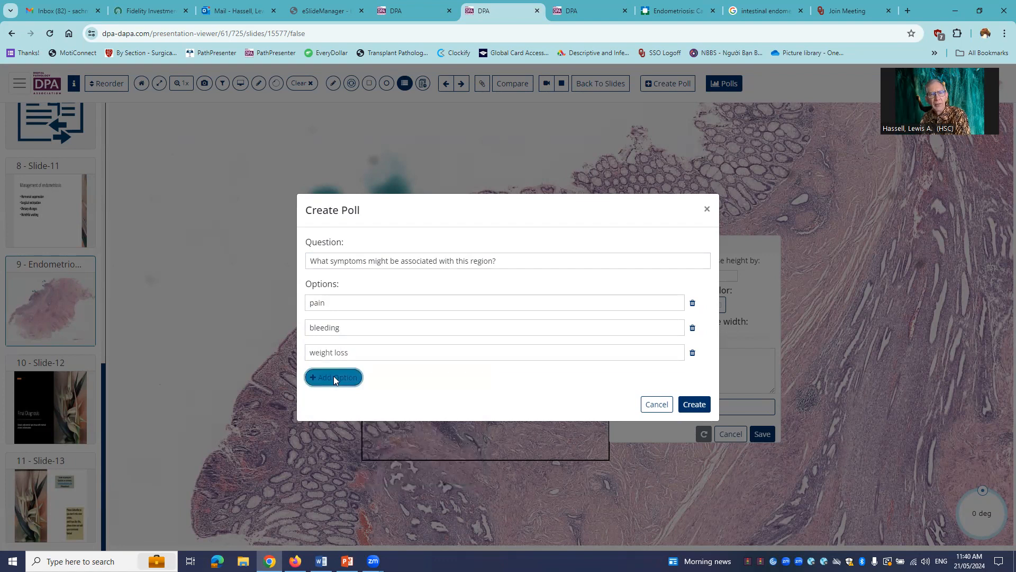
- Add "dyspareunia" as the fourth poll option and save the poll together with its annotation
left_click(333, 377)
left_click(326, 369)
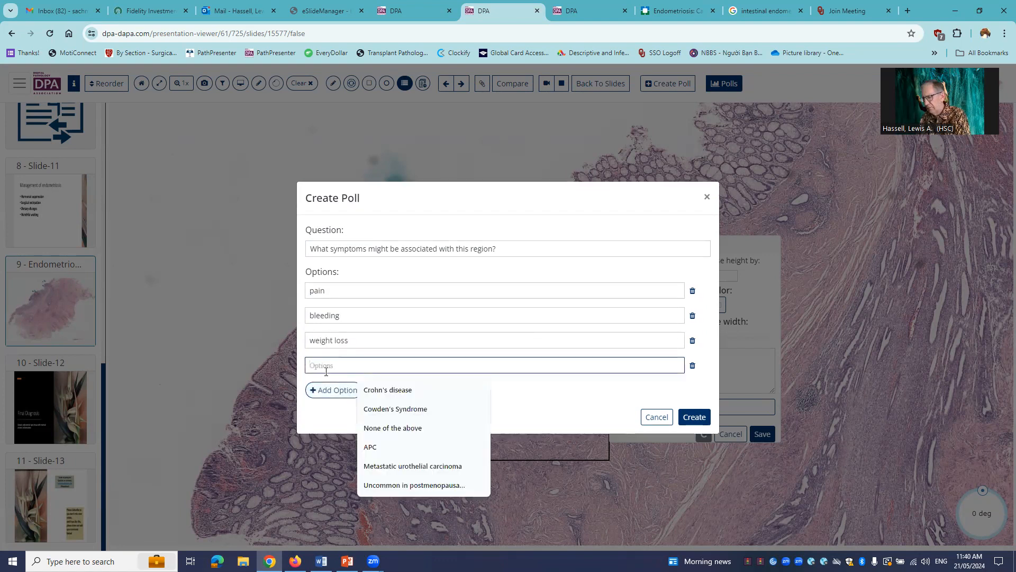
type("dyspareunia")
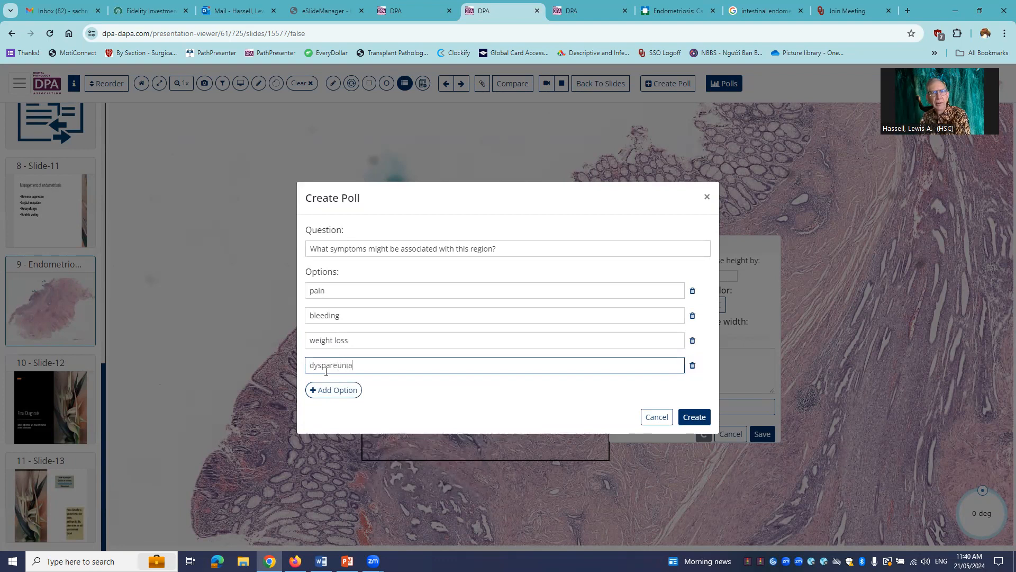
left_click(694, 417)
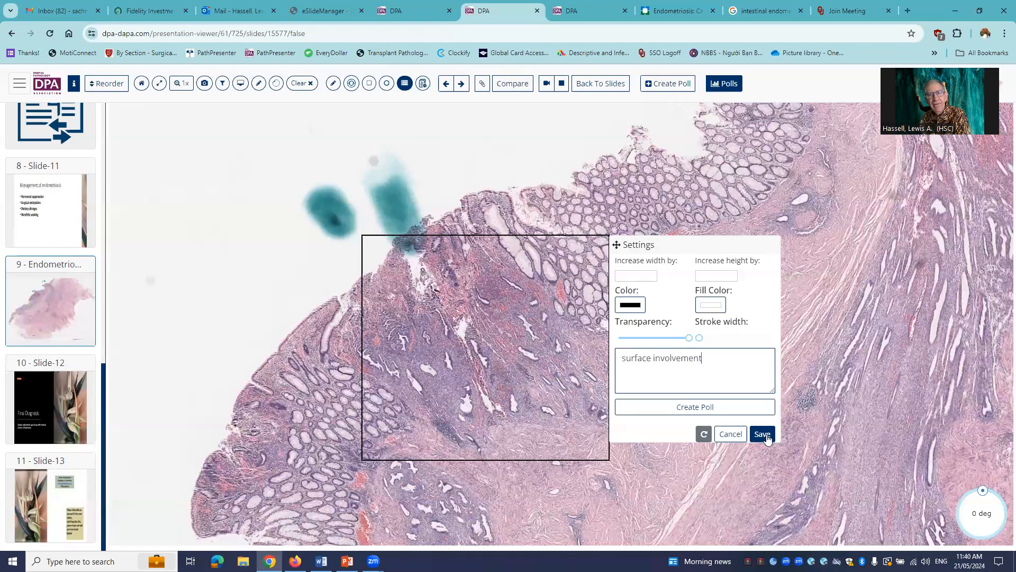
left_click(765, 435)
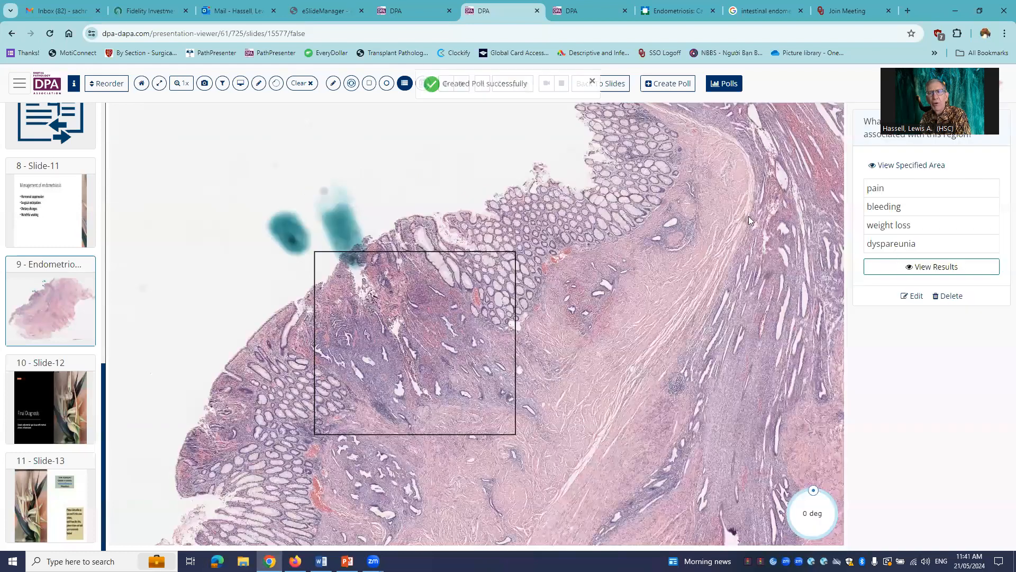
- Check the comment on the surface involvement rectangle and hide the slide thumbnail list
mouse_move(430, 270)
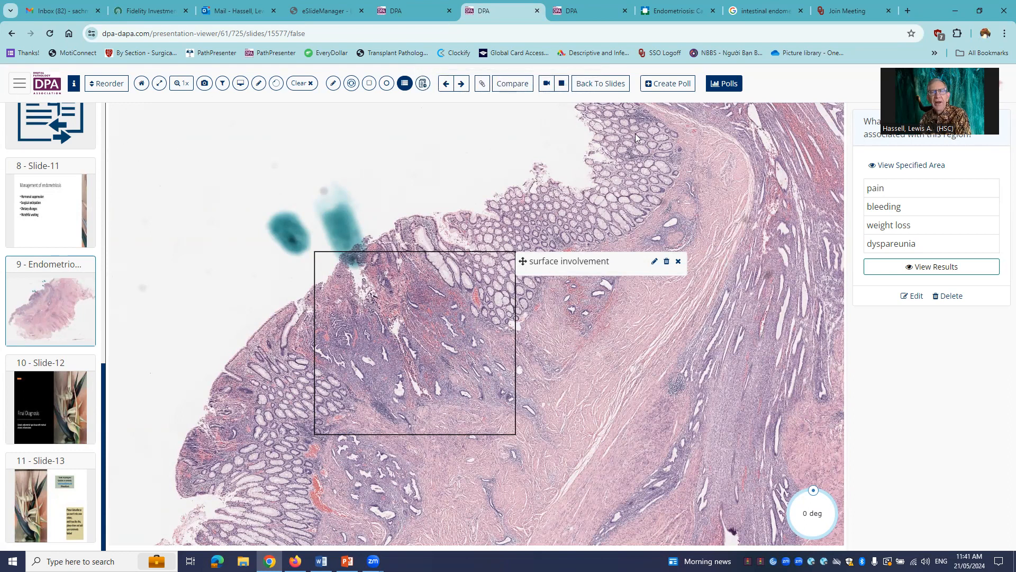
scroll(744, 183, "up", 1)
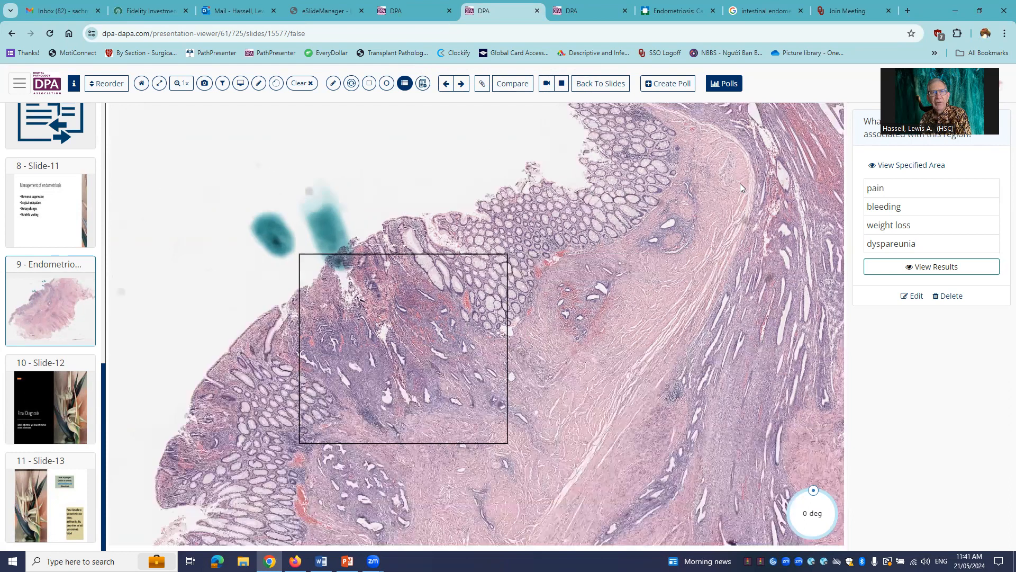
scroll(740, 184, "down", 1)
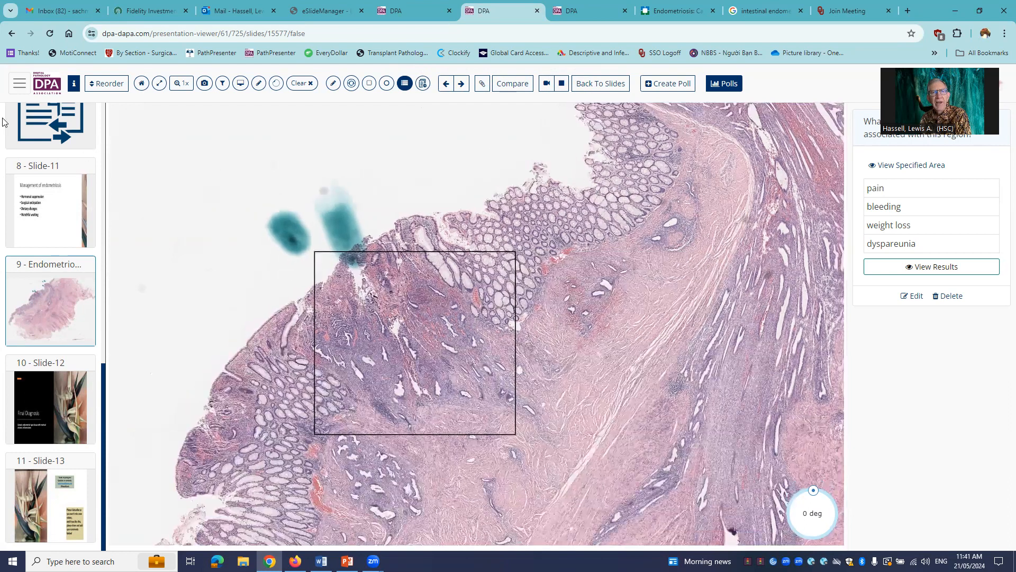
left_click(18, 85)
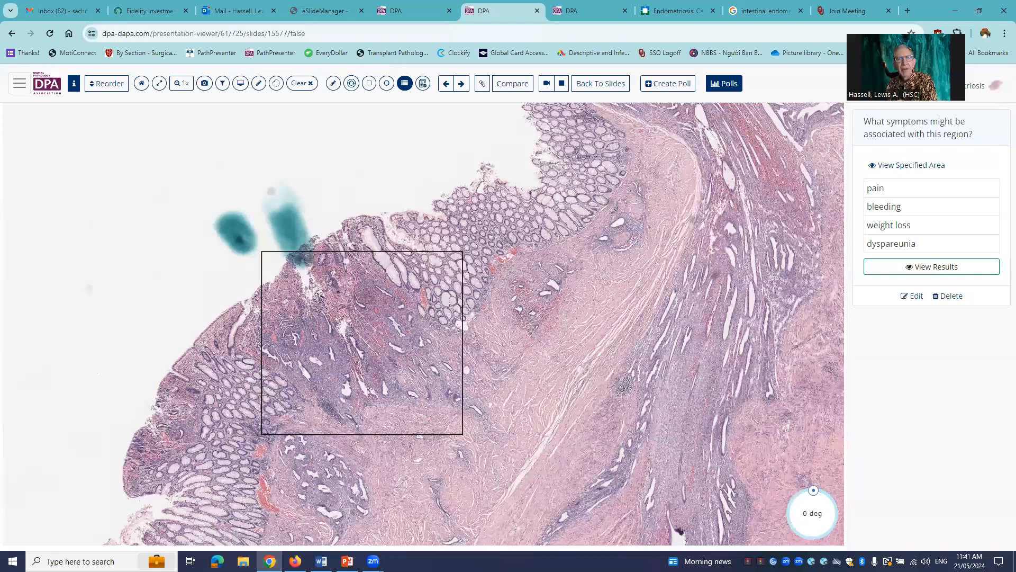
- Enable selection of the vascular invasion and surface involvement annotations in the annotation list, and close the list
left_click(405, 84)
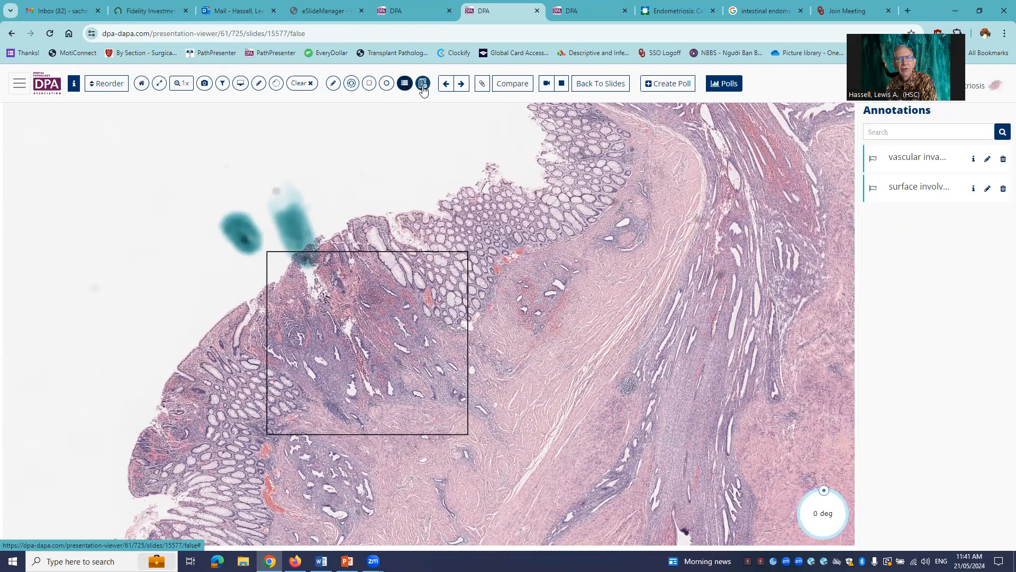
left_click(423, 85)
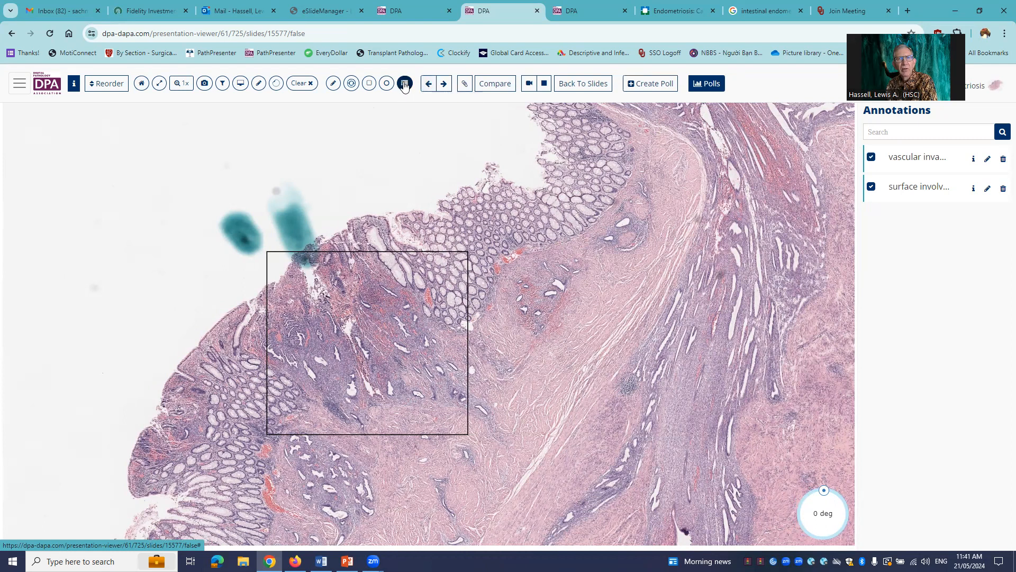
left_click(405, 83)
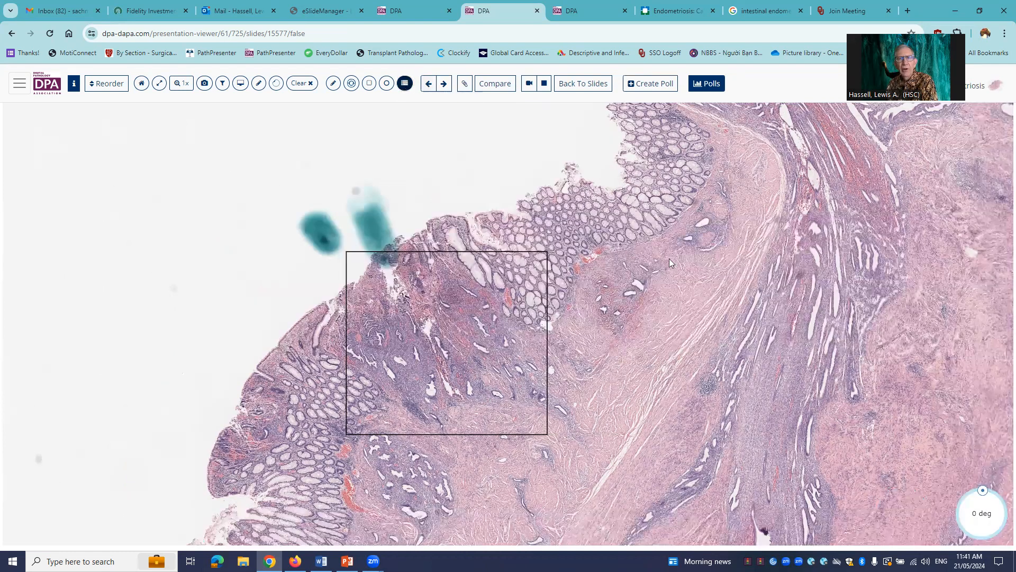
- Display the surface involvement comment and view both annotated regions together at lower magnification
left_click(346, 341)
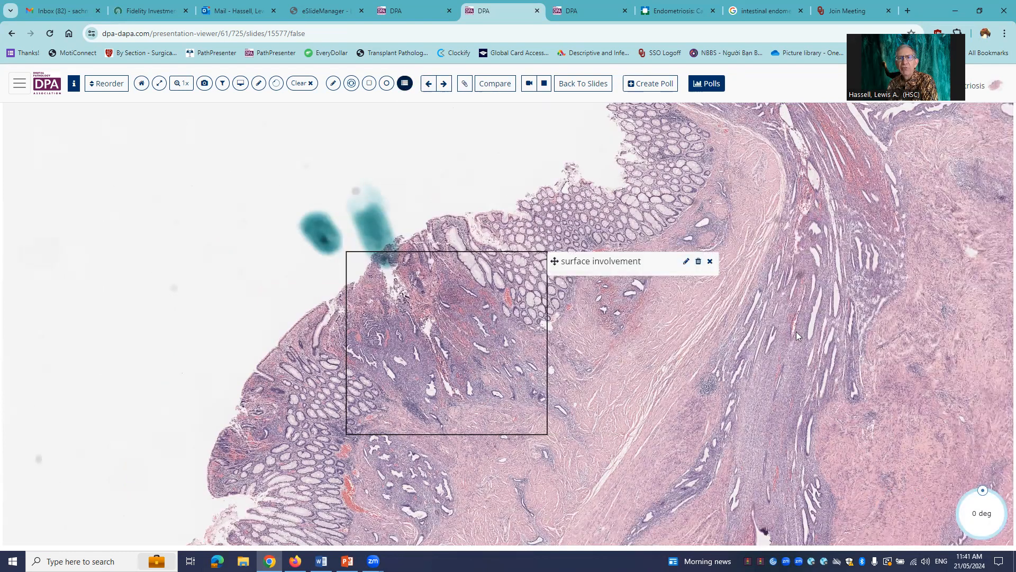
left_click_drag(686, 363, 660, 258)
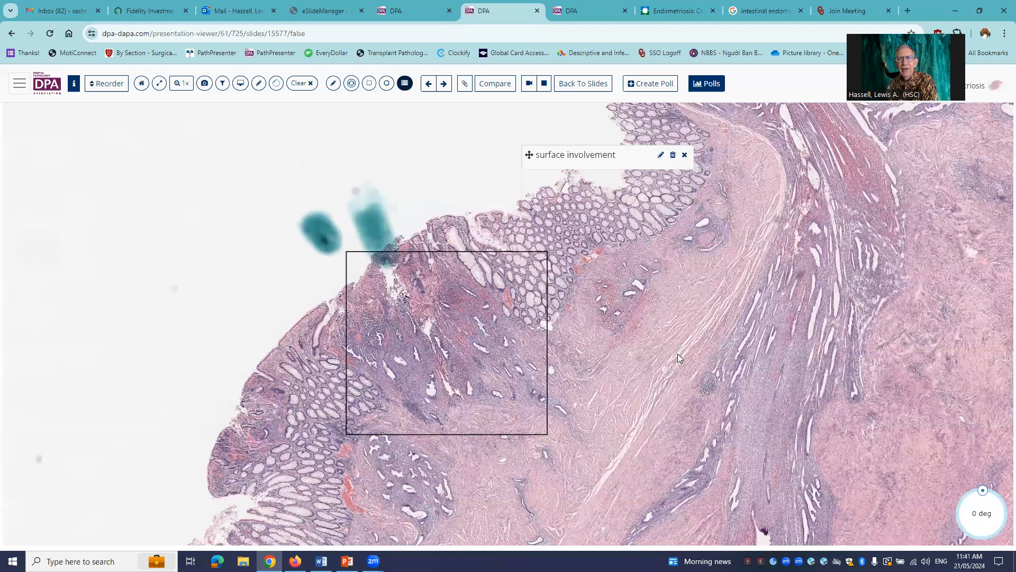
scroll(802, 375, "down", 2)
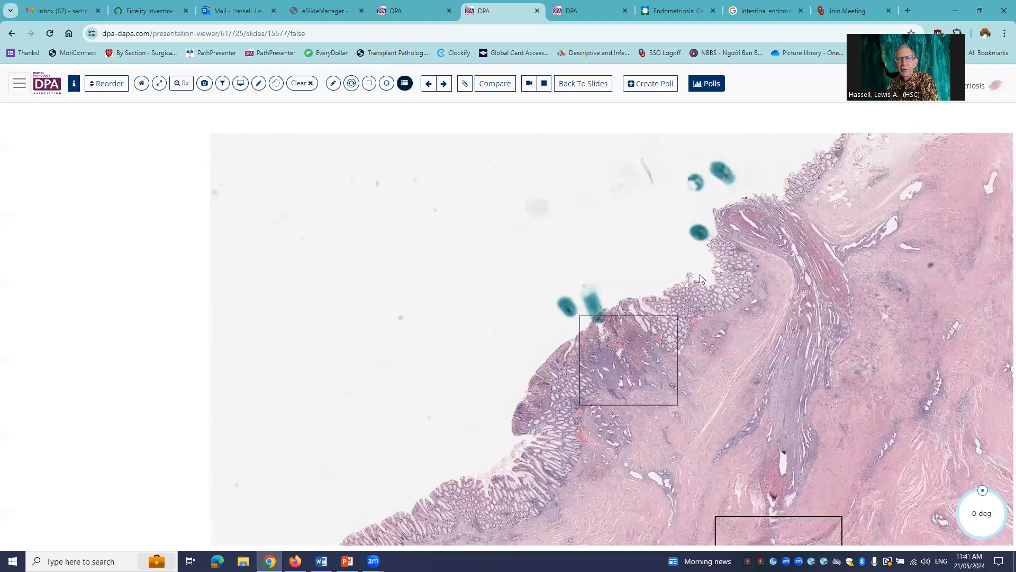
left_click_drag(789, 393, 611, 290)
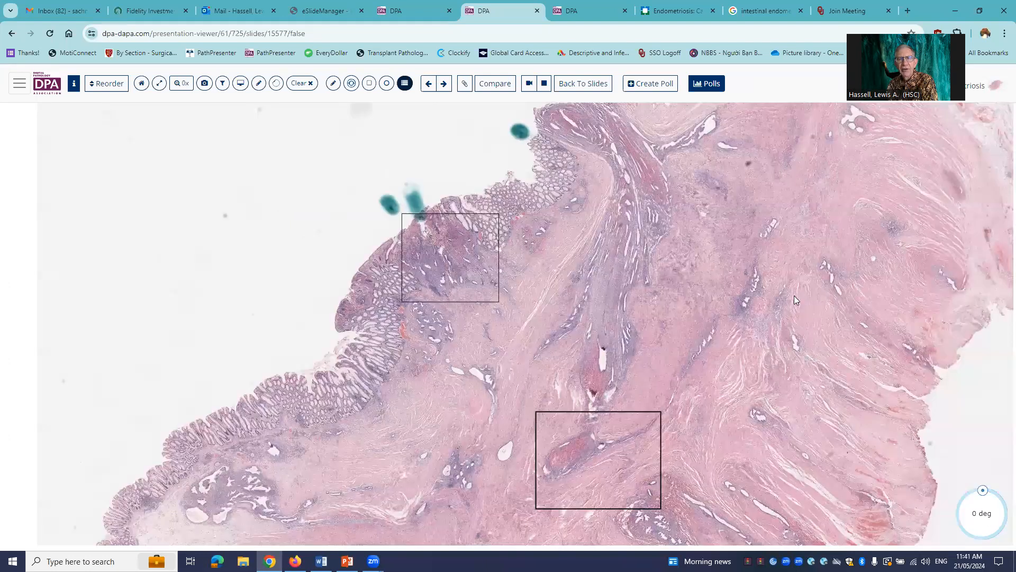
- Open the first slide, the "Surgical Pathology" title slide, and enlarge it with the slide thumbnail list hidden
left_click_drag(795, 296, 777, 297)
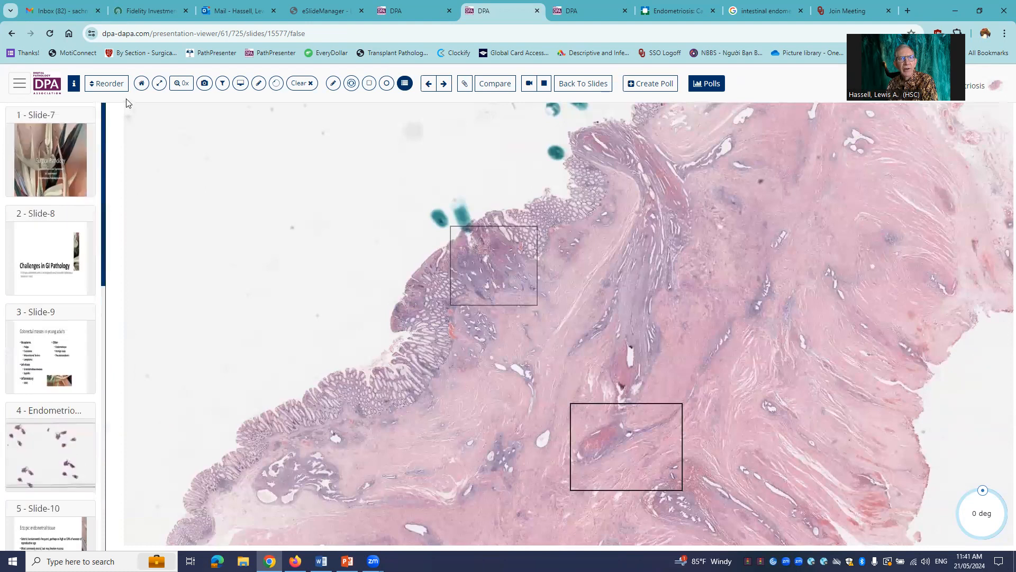
left_click(58, 151)
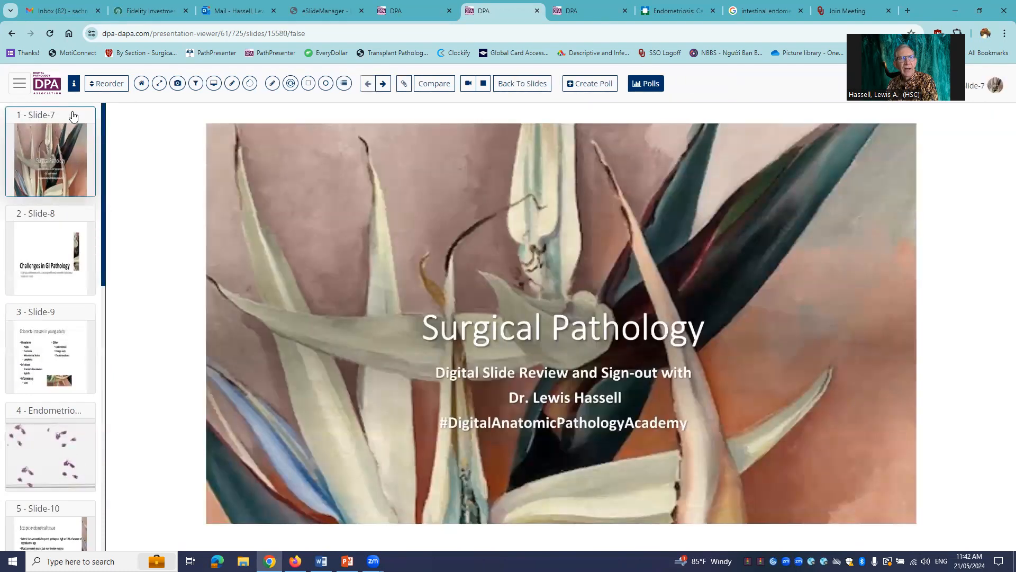
left_click(20, 85)
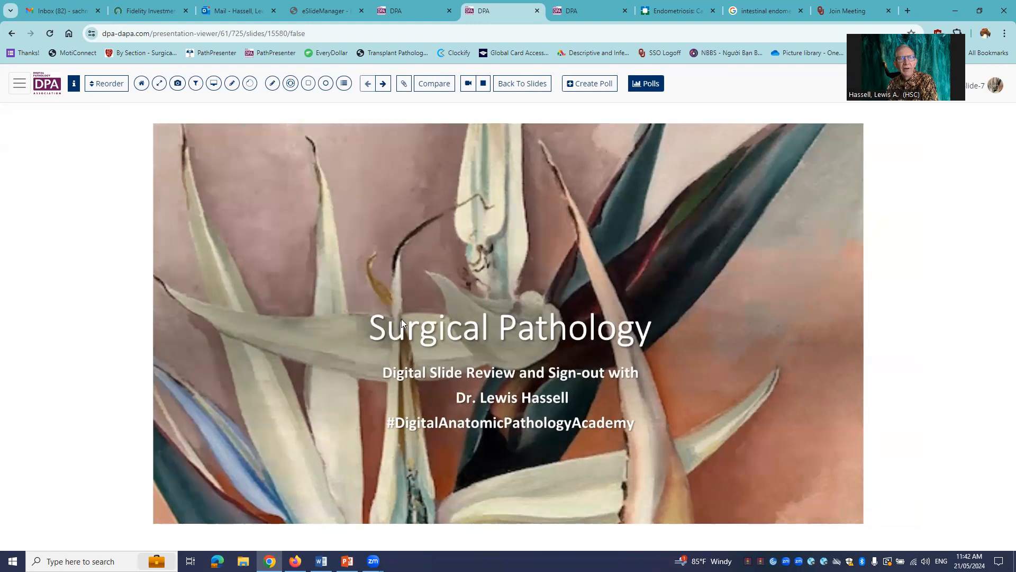
scroll(459, 327, "up", 3)
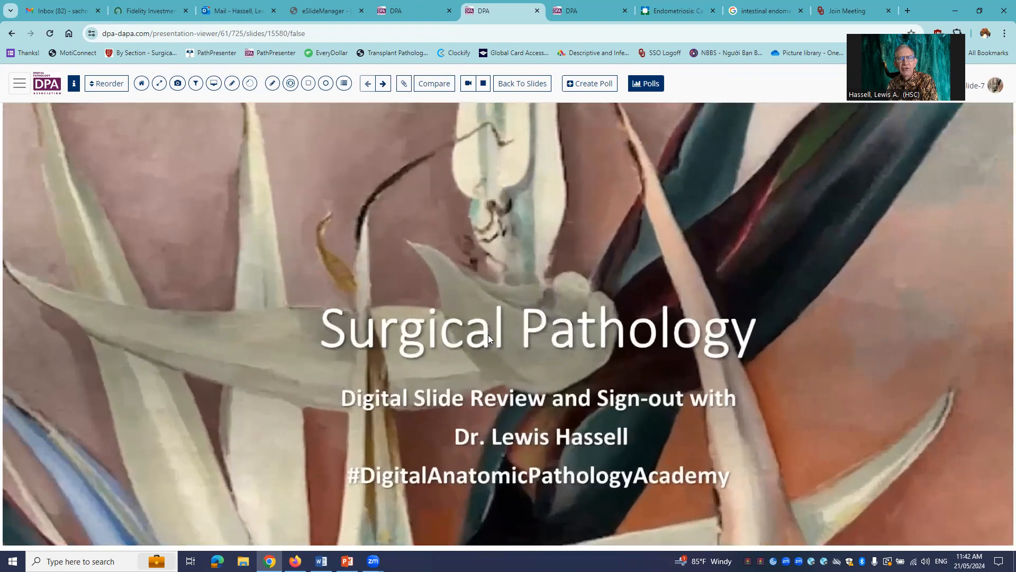
left_click_drag(488, 335, 501, 291)
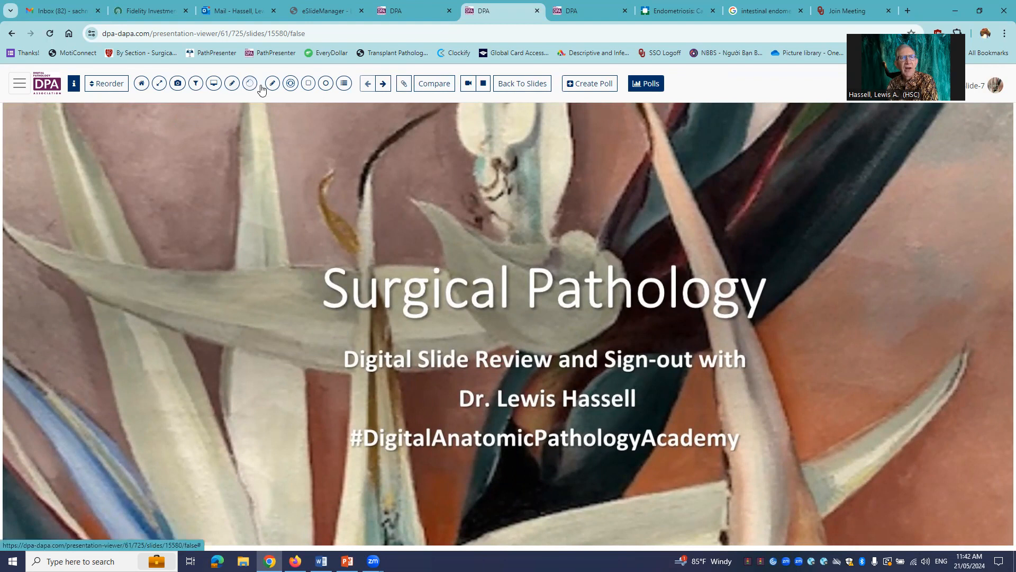
- Switch the title slide to full-screen view and try to start a video recording of the presentation
left_click(159, 85)
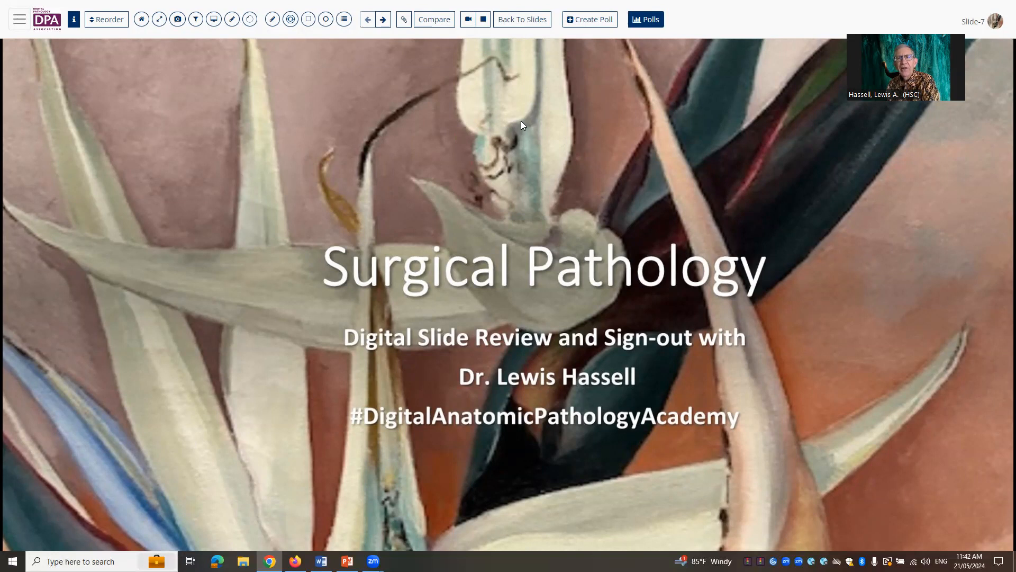
left_click(473, 21)
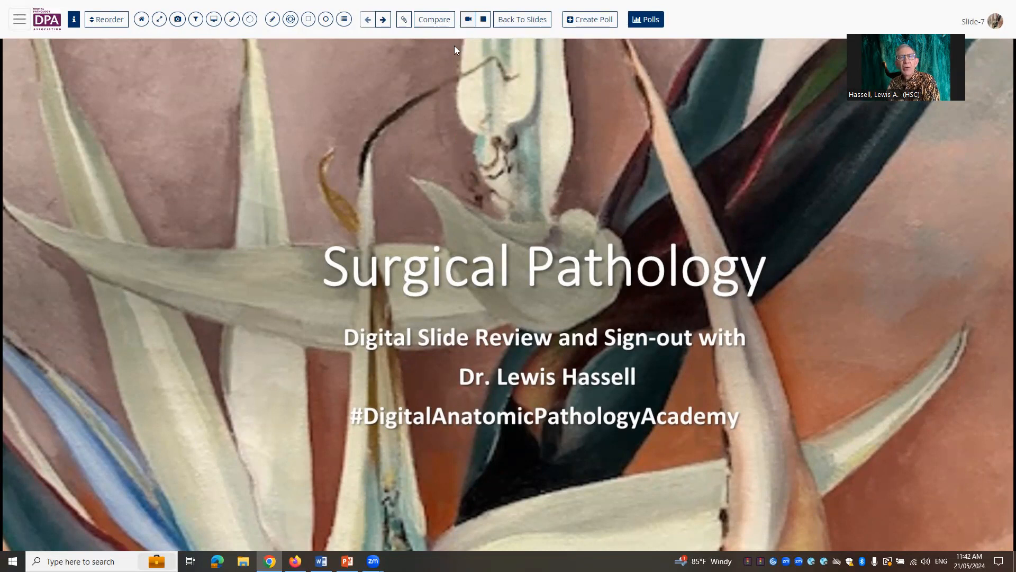
left_click(468, 19)
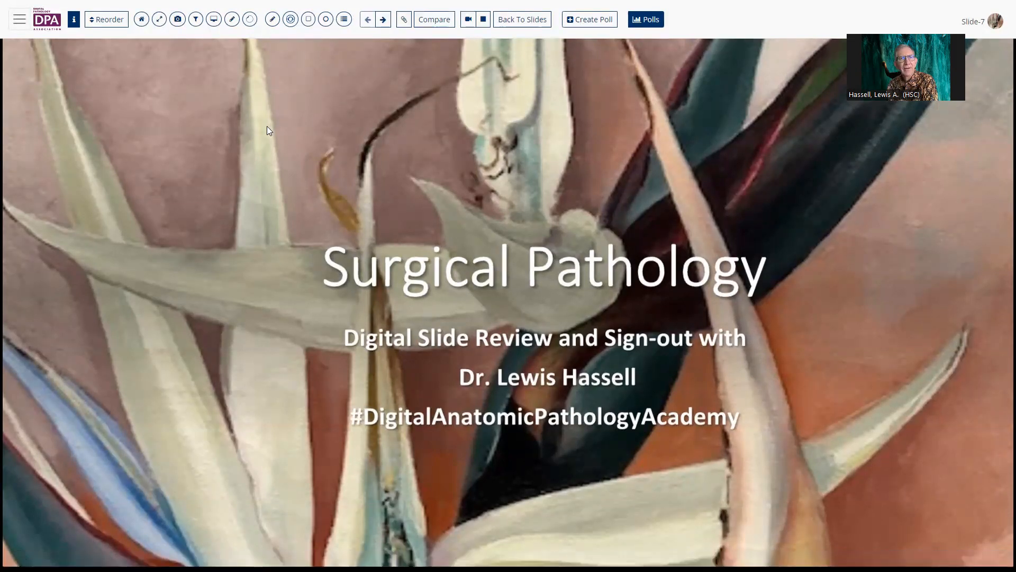
- Reset the title slide to its home view and show the slide thumbnail list again
left_click(140, 22)
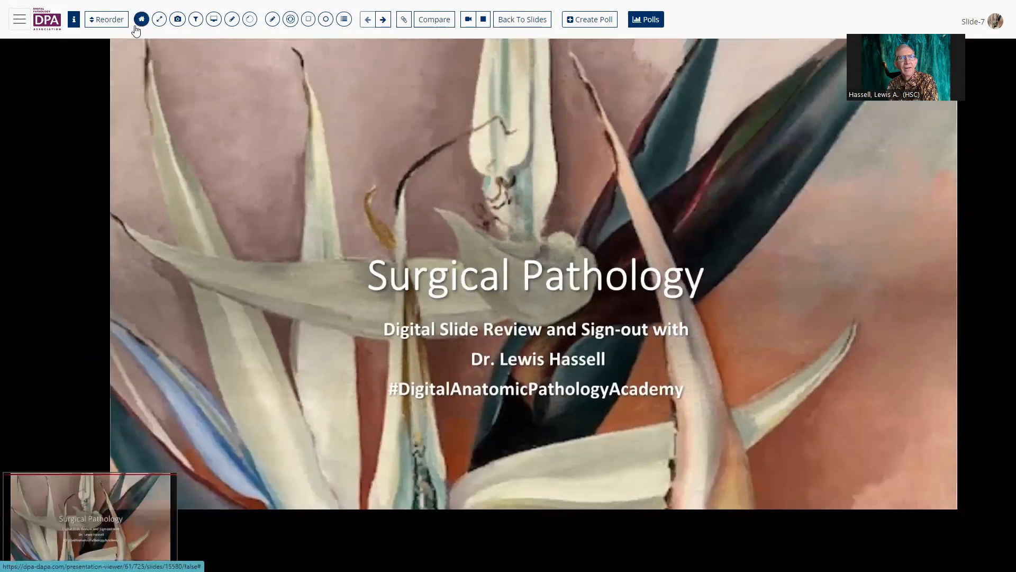
left_click(24, 28)
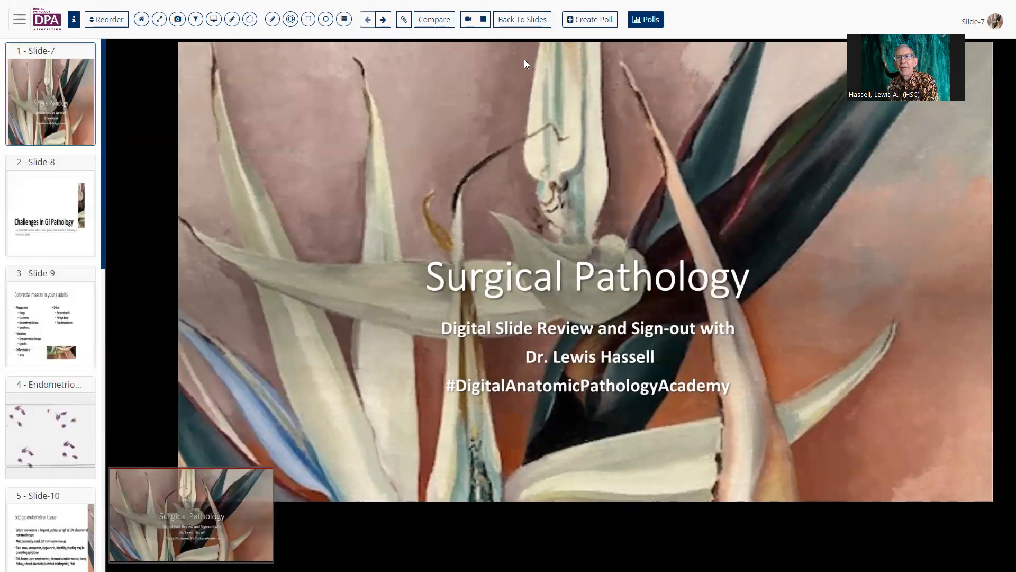
left_click_drag(991, 43, 983, 73)
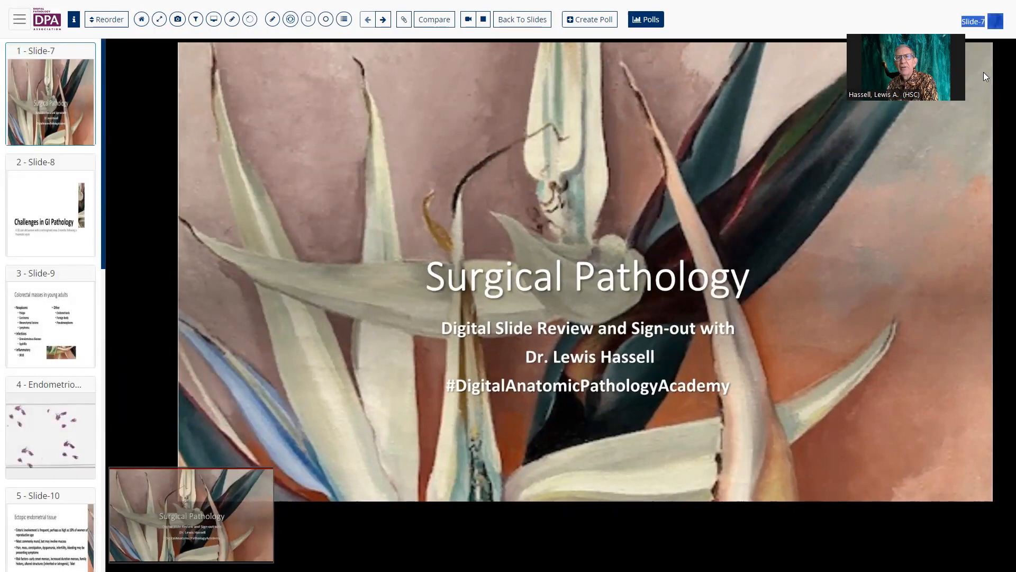